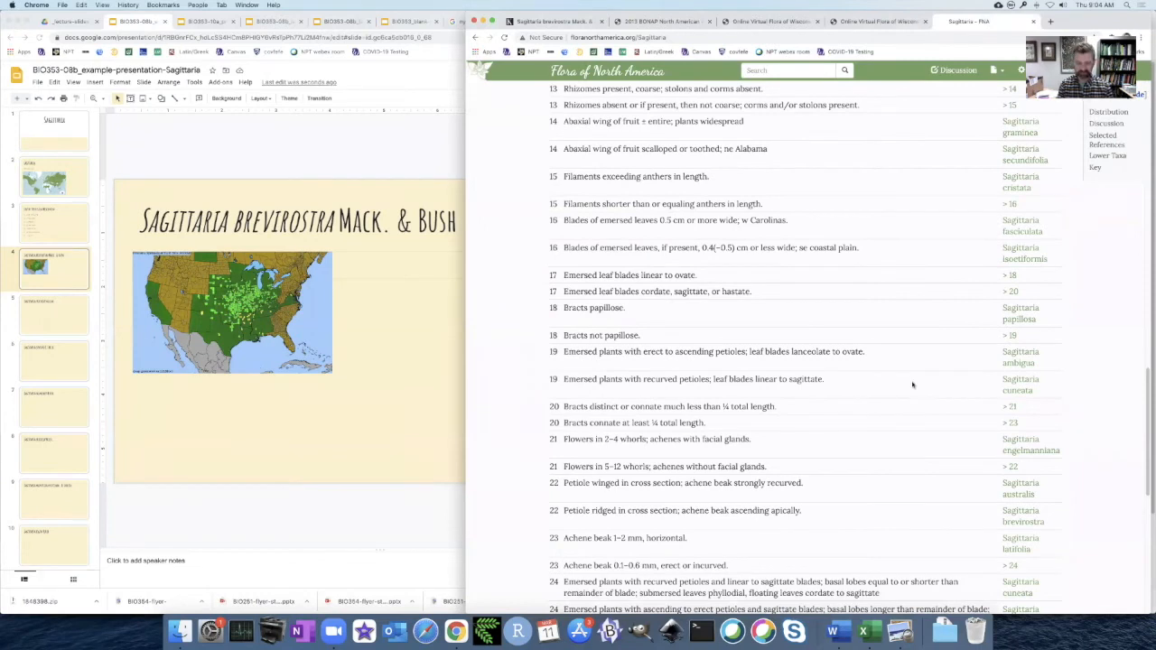
Find brevirostra on the Flora of North America Sagittaria page and open the Sagittaria brevirostra treatment from the Lower Taxa list.
type("brevi")
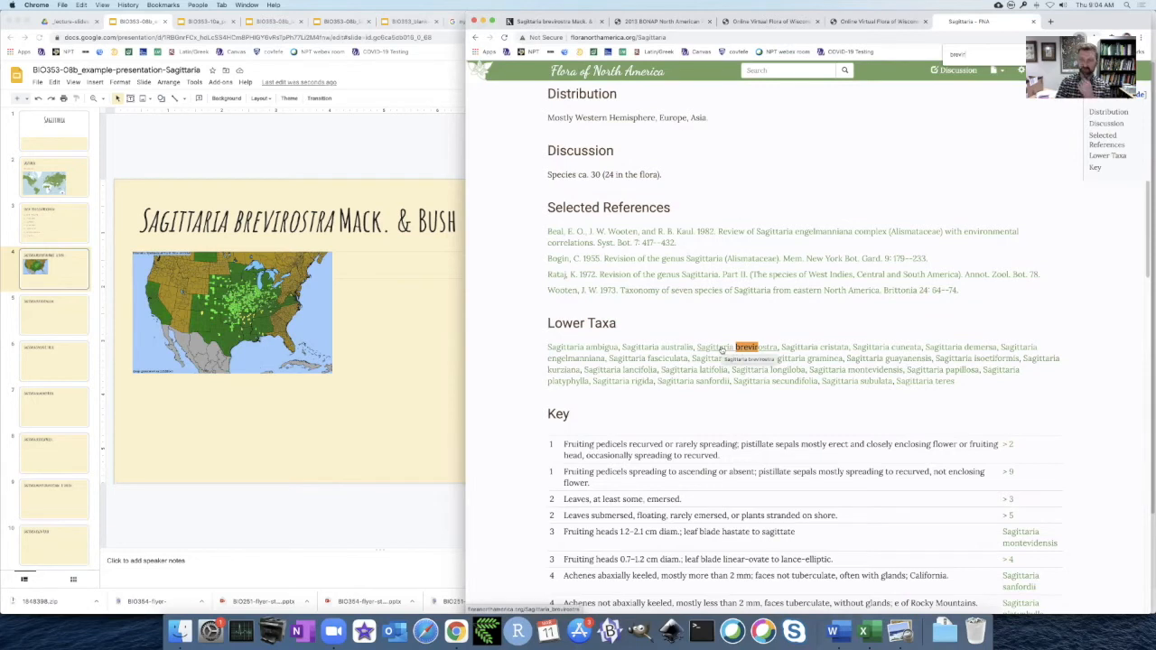
scroll(722, 348, "up", 3)
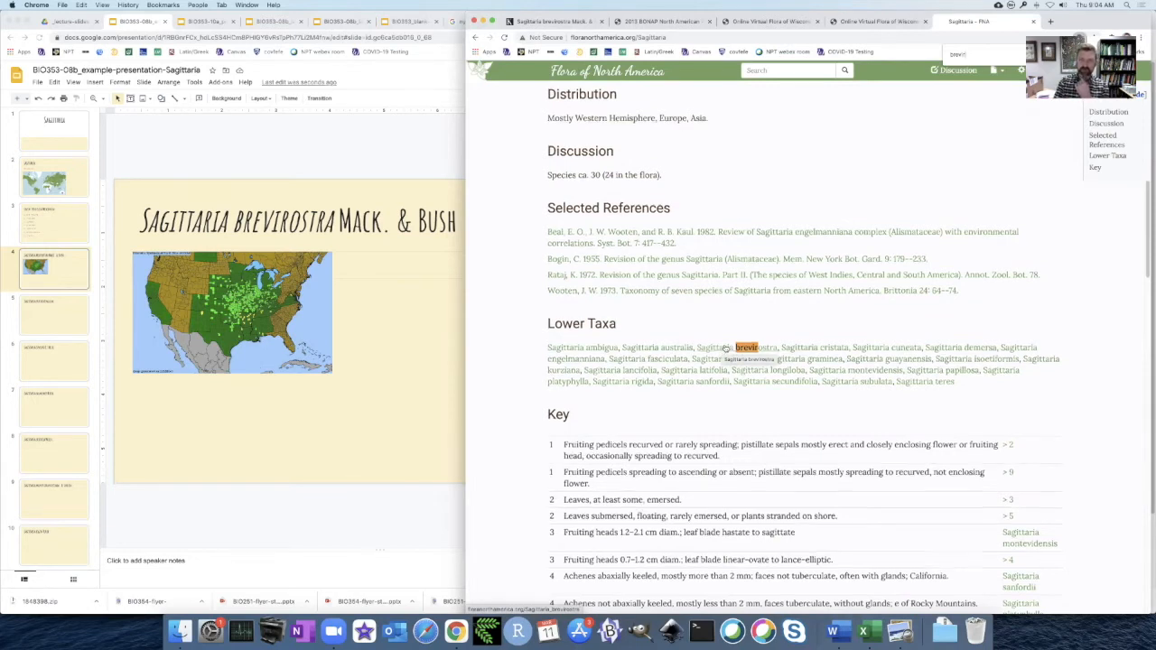
triple_click(723, 342)
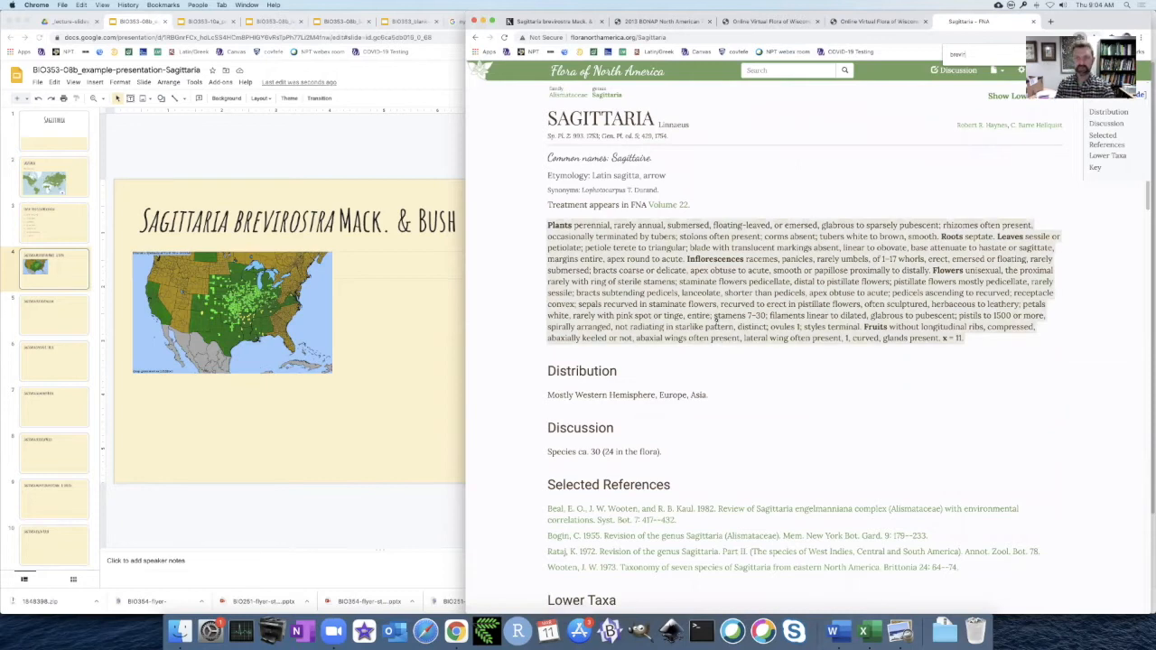
scroll(716, 319, "down", 1)
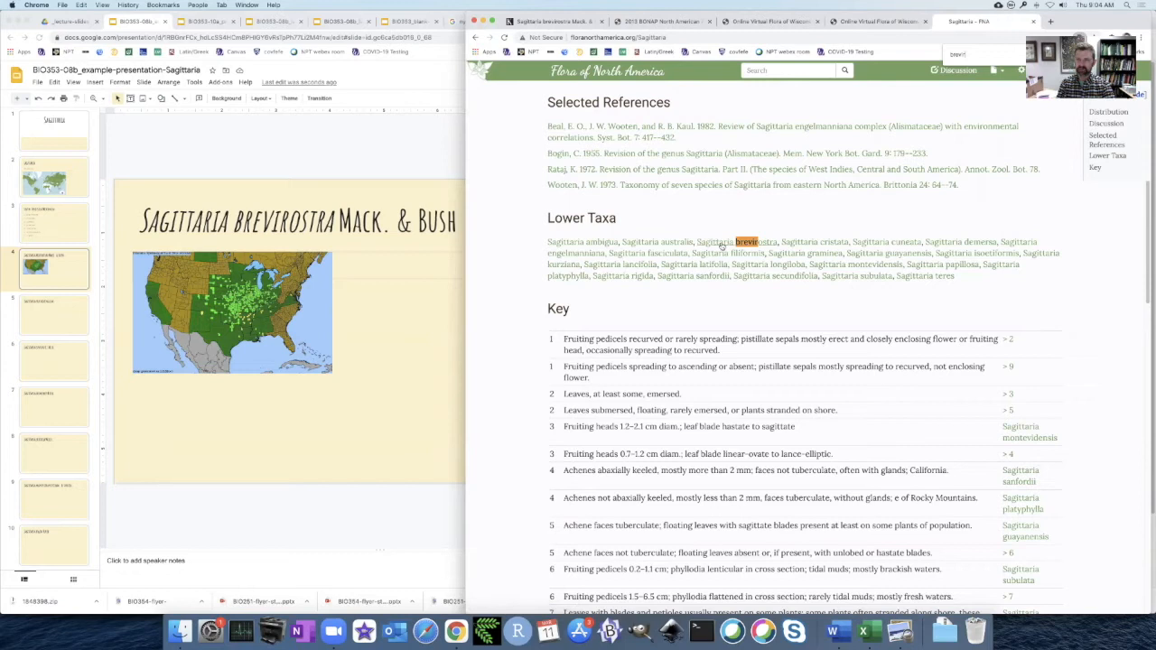
scroll(719, 271, "down", 3)
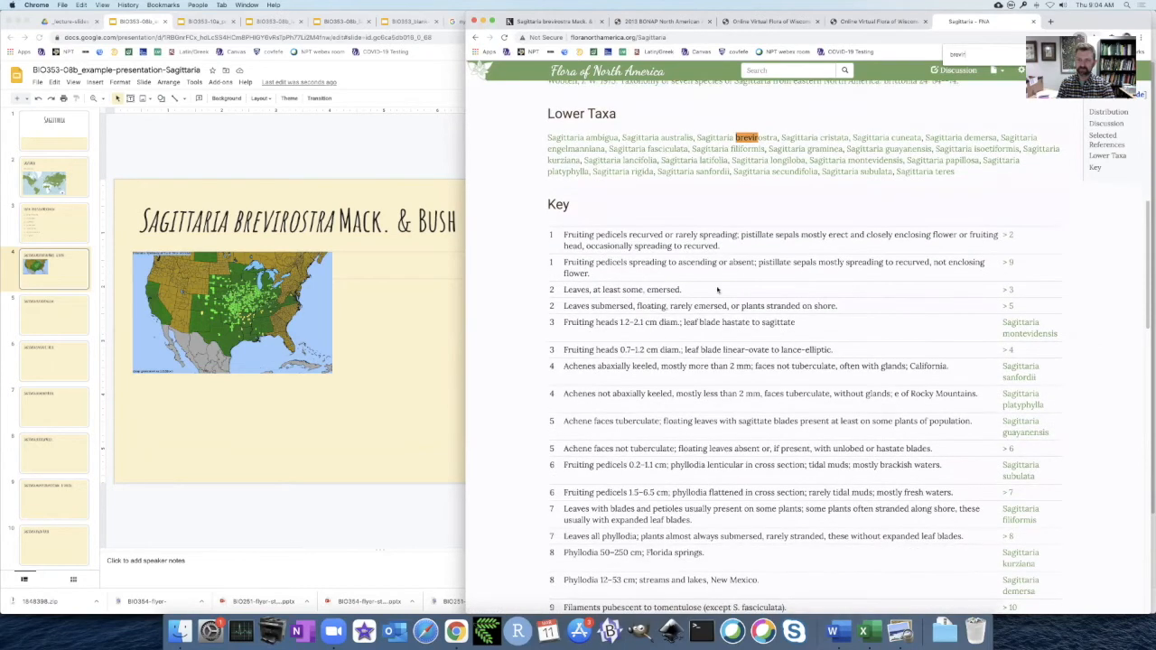
scroll(743, 383, "down", 10)
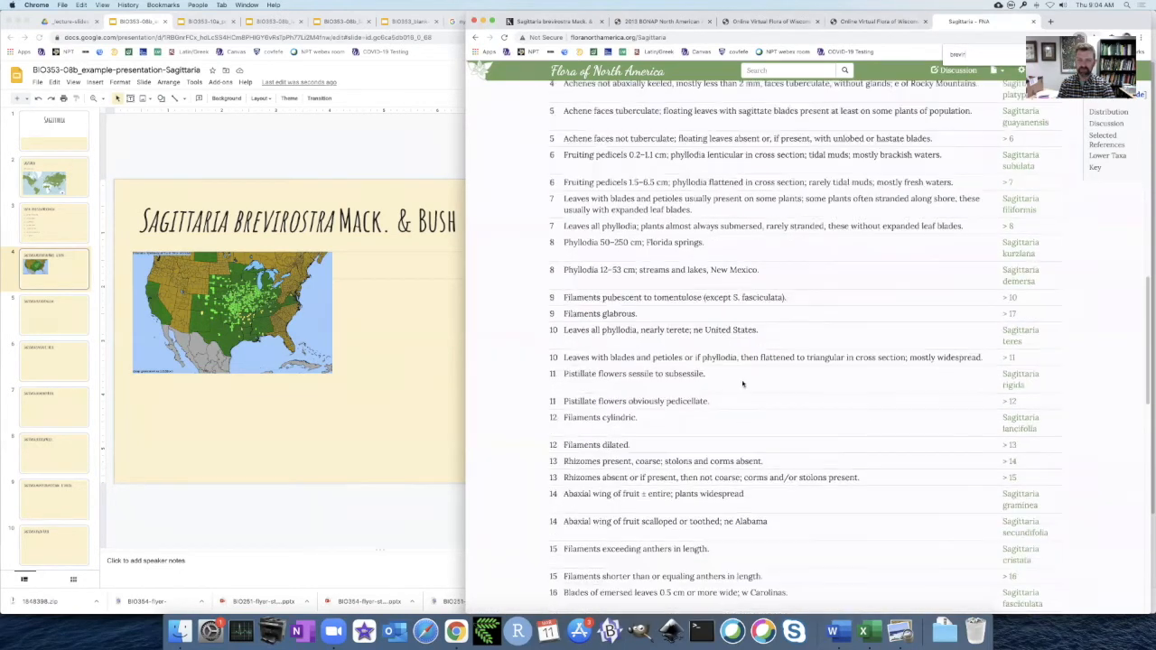
scroll(742, 384, "down", 10)
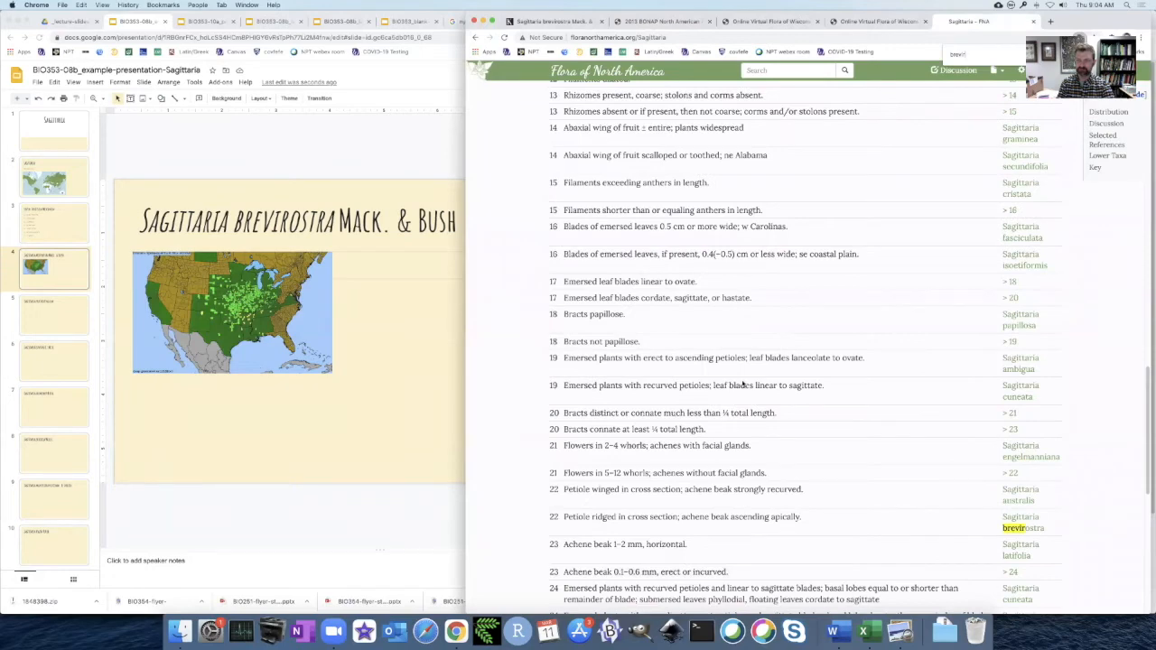
scroll(743, 384, "down", 10)
scroll(742, 384, "up", 18)
scroll(742, 383, "up", 15)
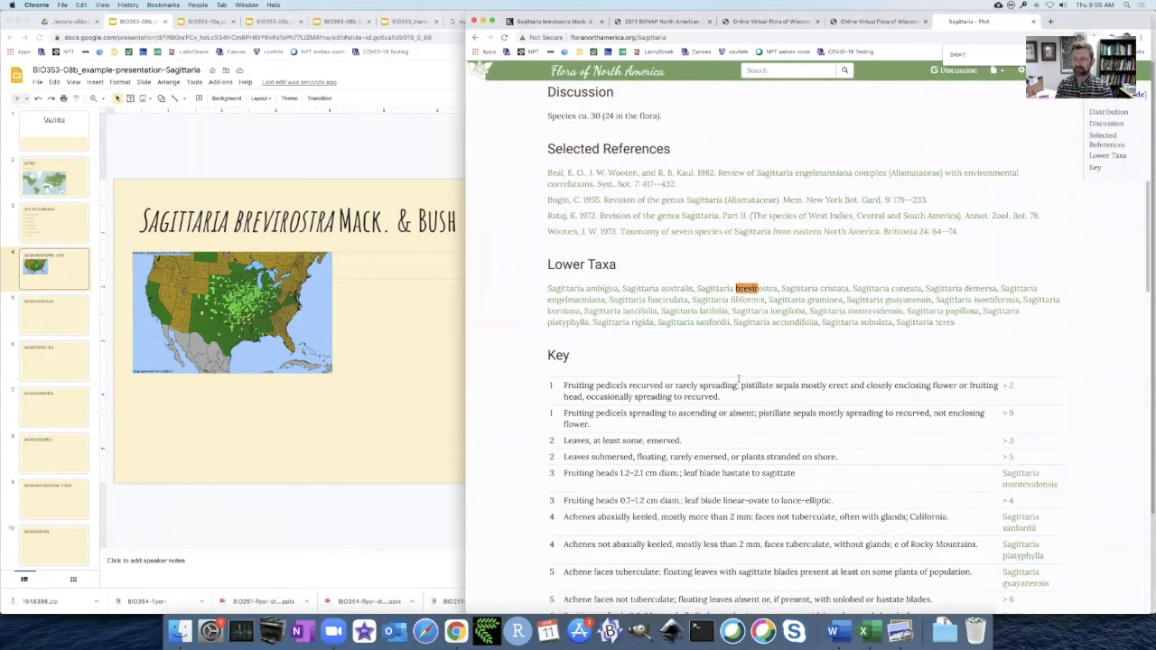
left_click(724, 292)
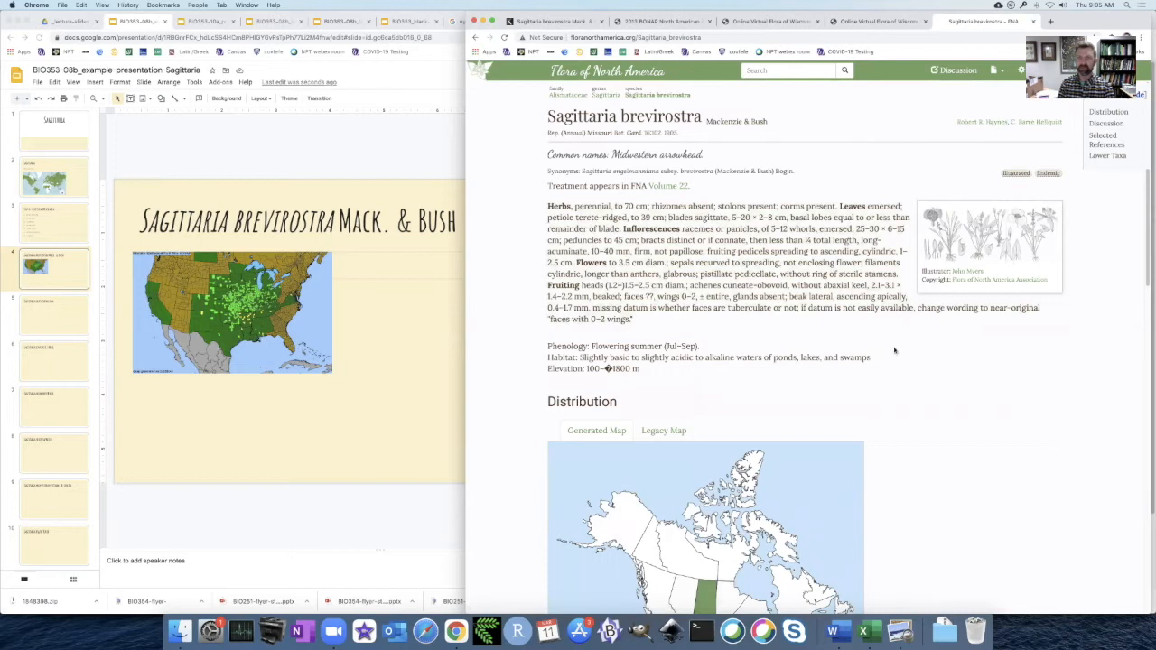
Look over the Sagittaria brevirostra distribution map and open the file page of the species' line-drawing illustration.
scroll(908, 351, "down", 5)
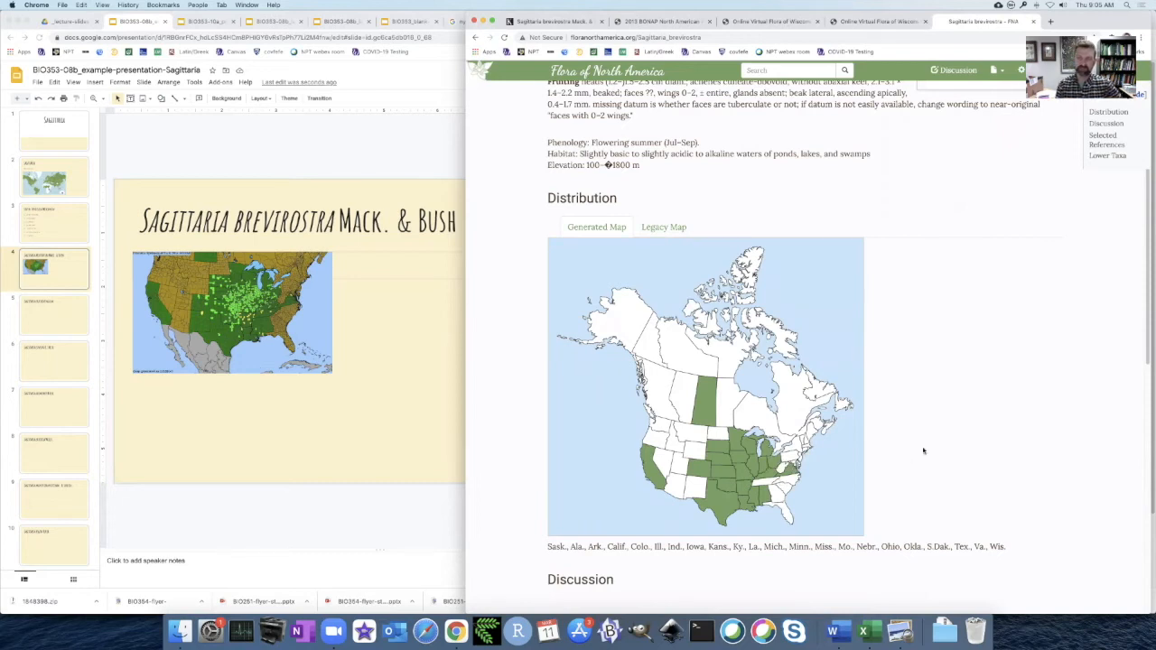
scroll(922, 451, "up", 5)
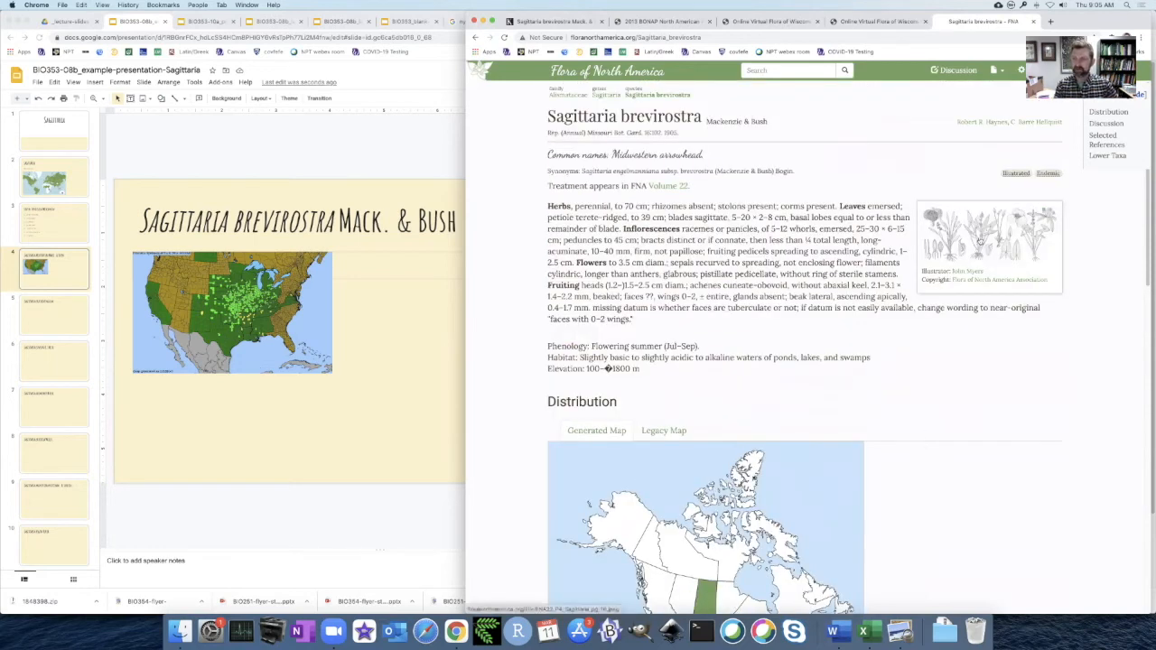
left_click(980, 242)
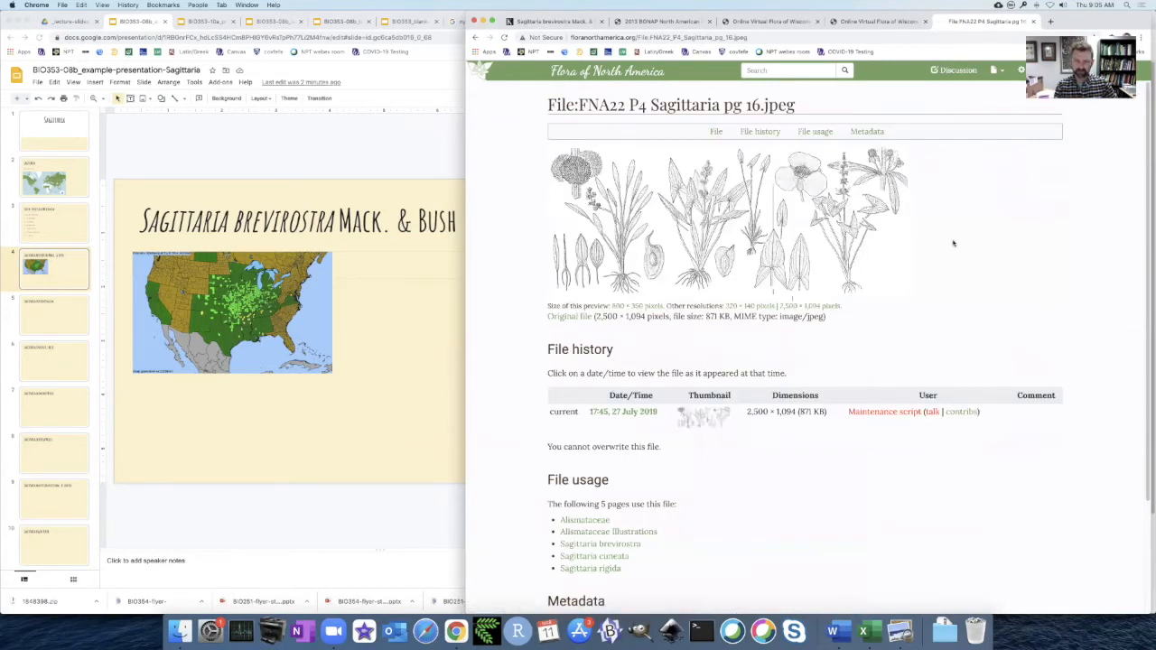
Review the Sagittaria pg 16 illustration's file page and open the original 2,500 × 1,094 pixel file.
scroll(953, 242, "down", 1)
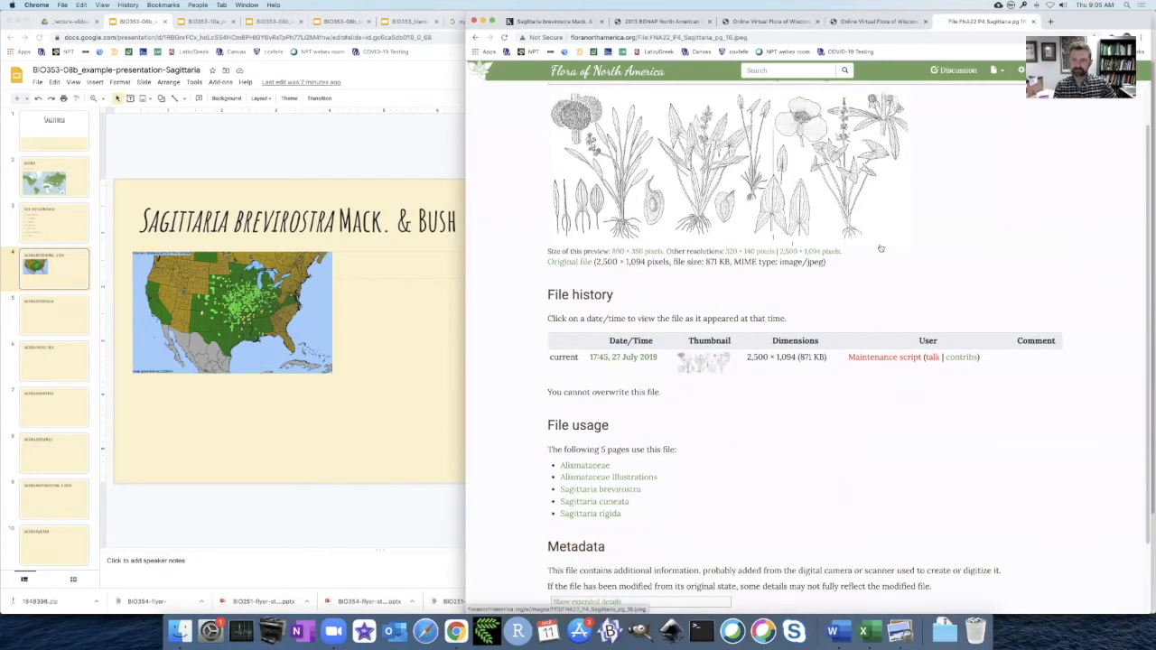
scroll(881, 247, "up", 1)
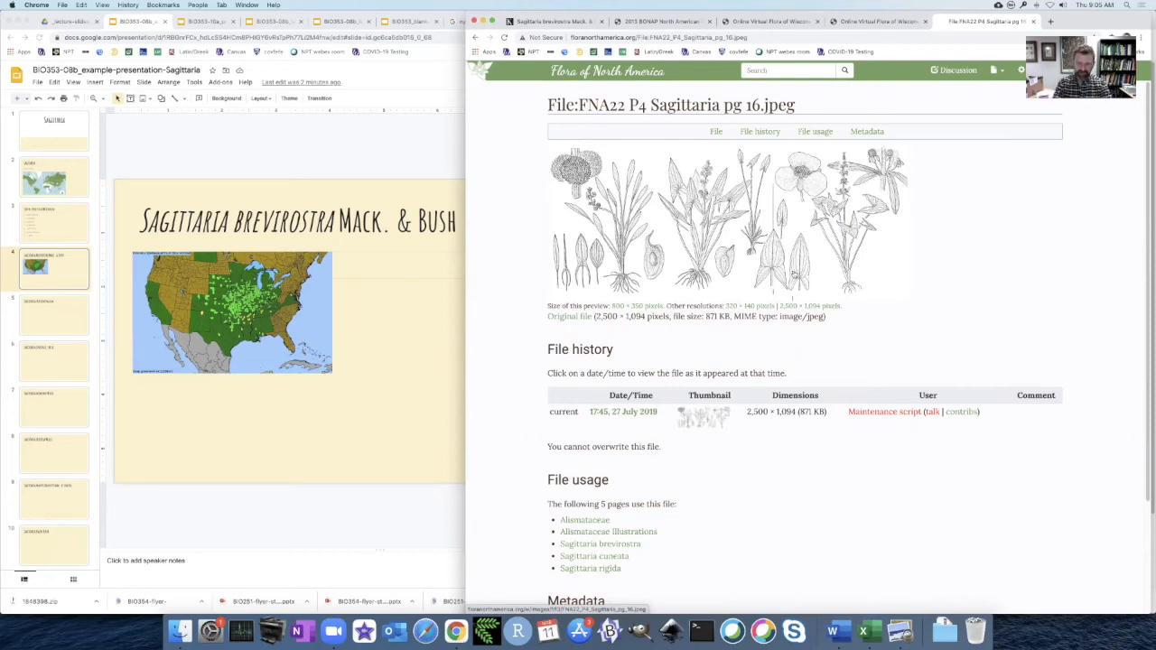
scroll(792, 276, "down", 3)
scroll(792, 276, "up", 3)
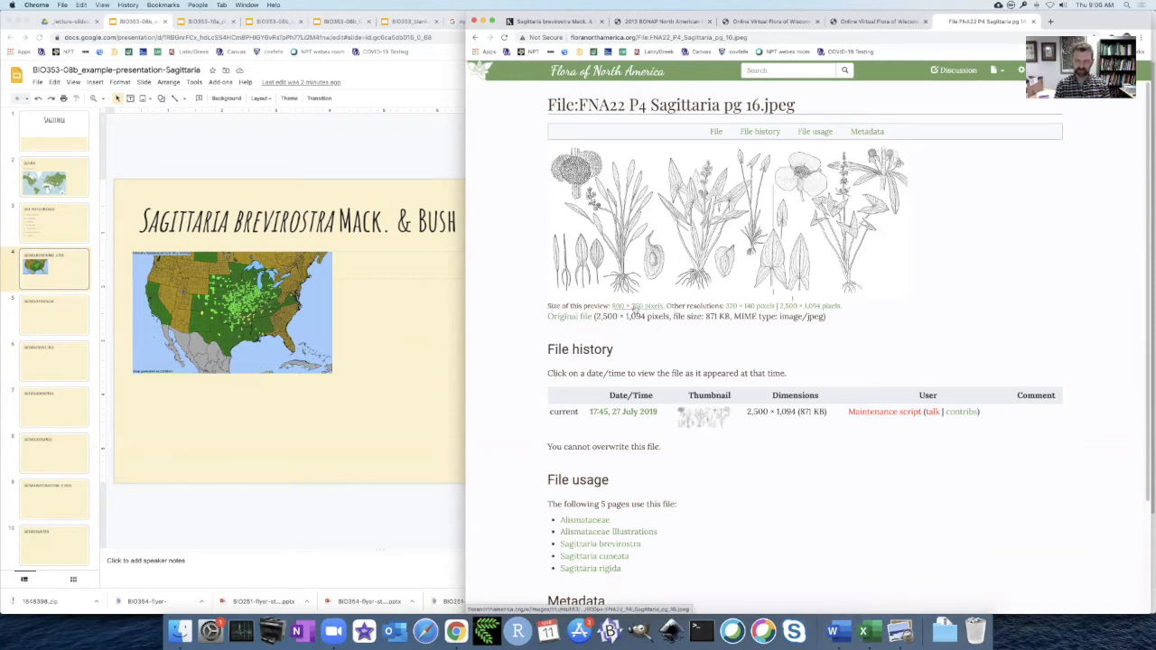
left_click(570, 317)
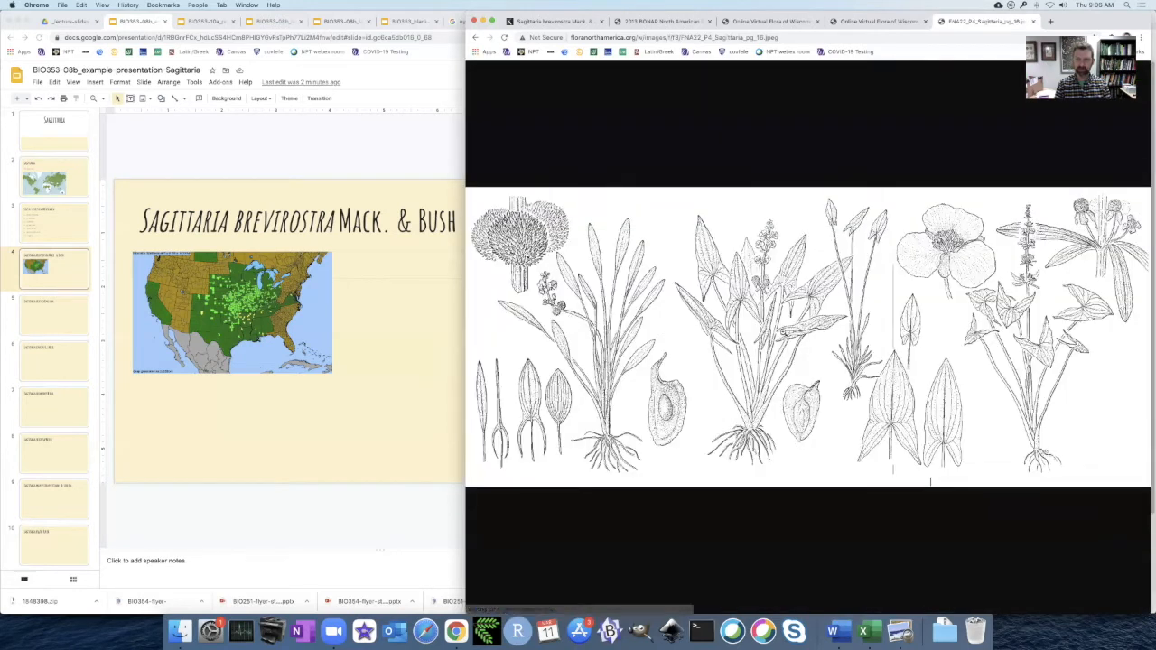
Copy the full-size Sagittaria illustration and paste it onto the Sagittaria brevirostra slide in the Google Slides presentation.
left_click(615, 292)
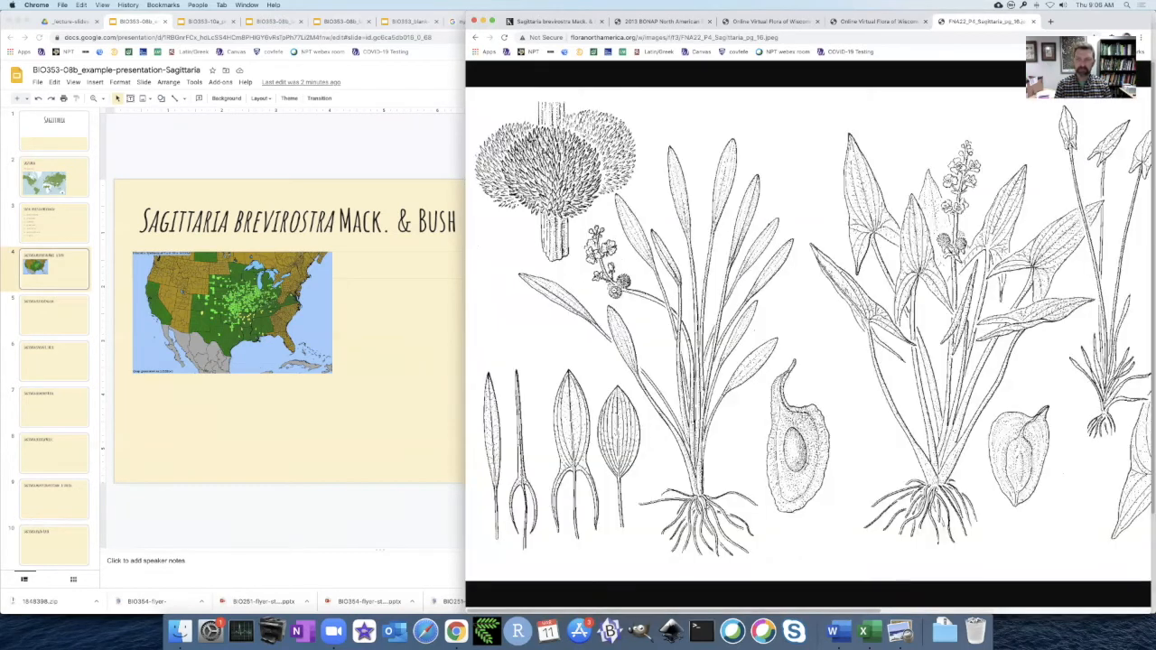
scroll(736, 299, "right", 5)
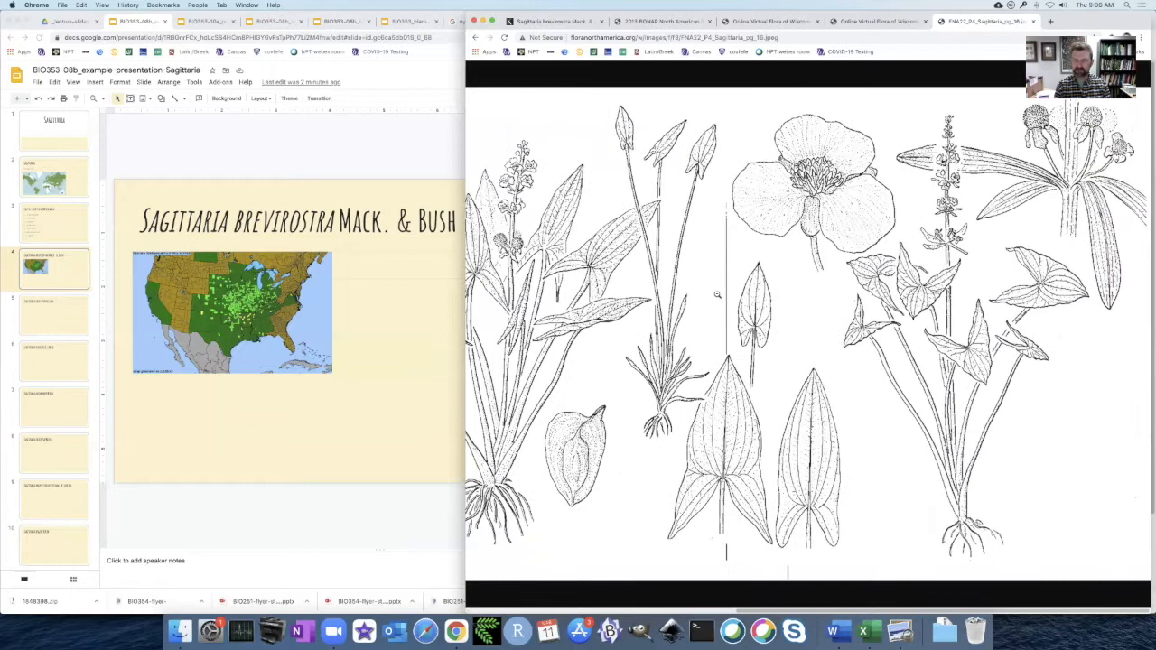
scroll(735, 297, "left", 10)
right_click(746, 286)
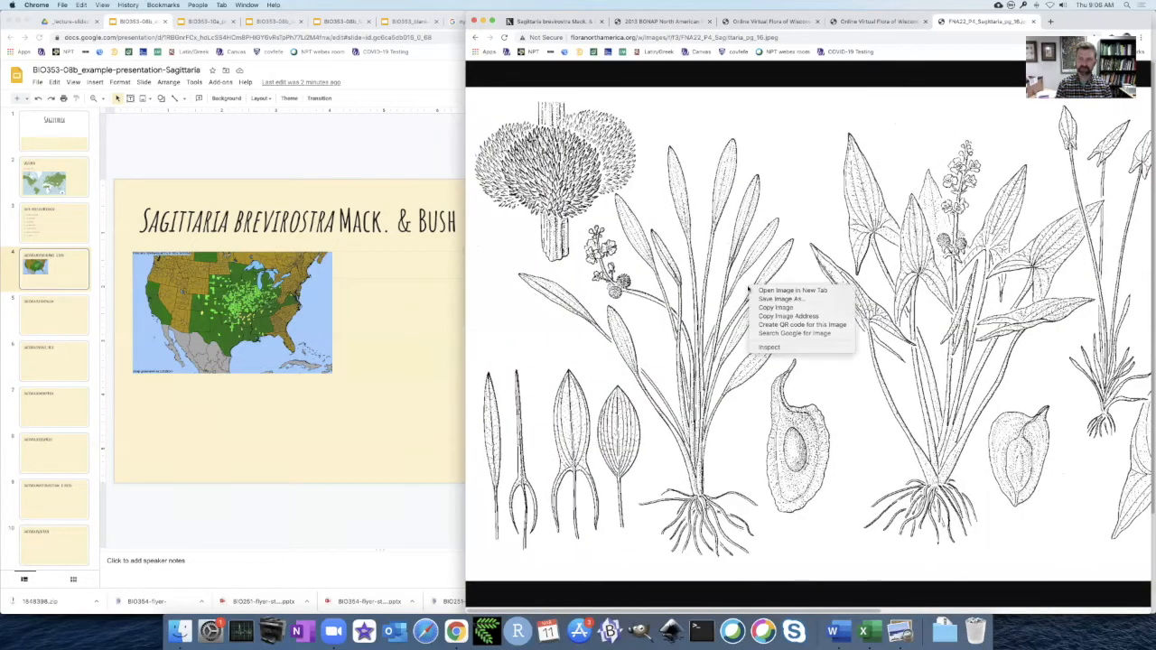
left_click(779, 308)
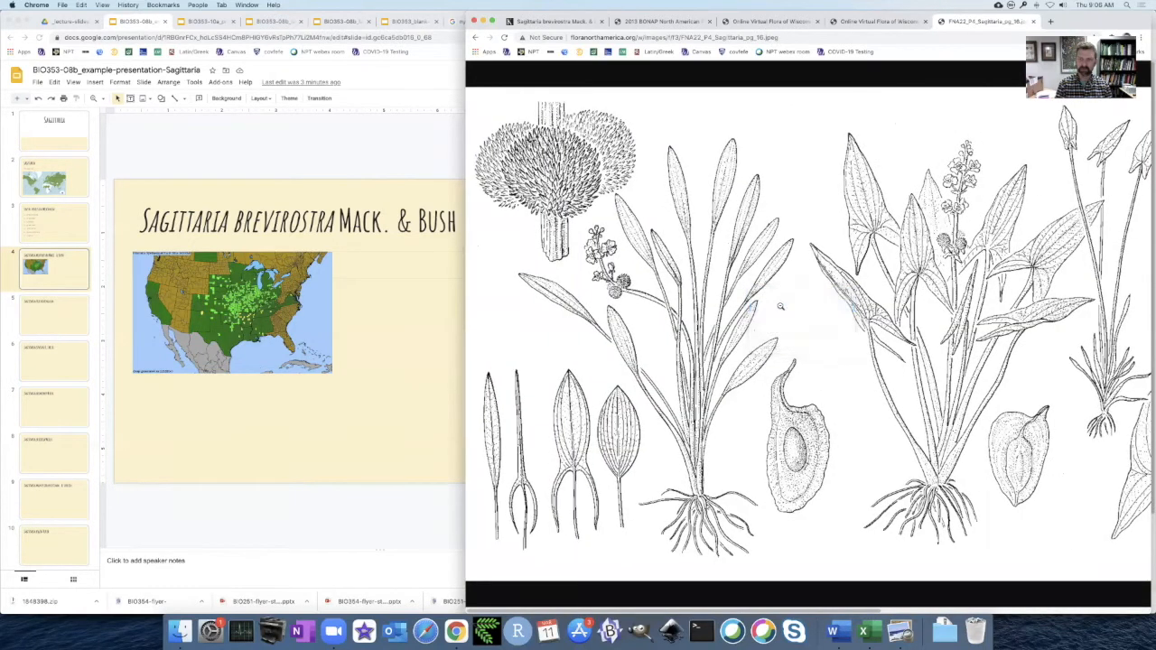
left_click(398, 148)
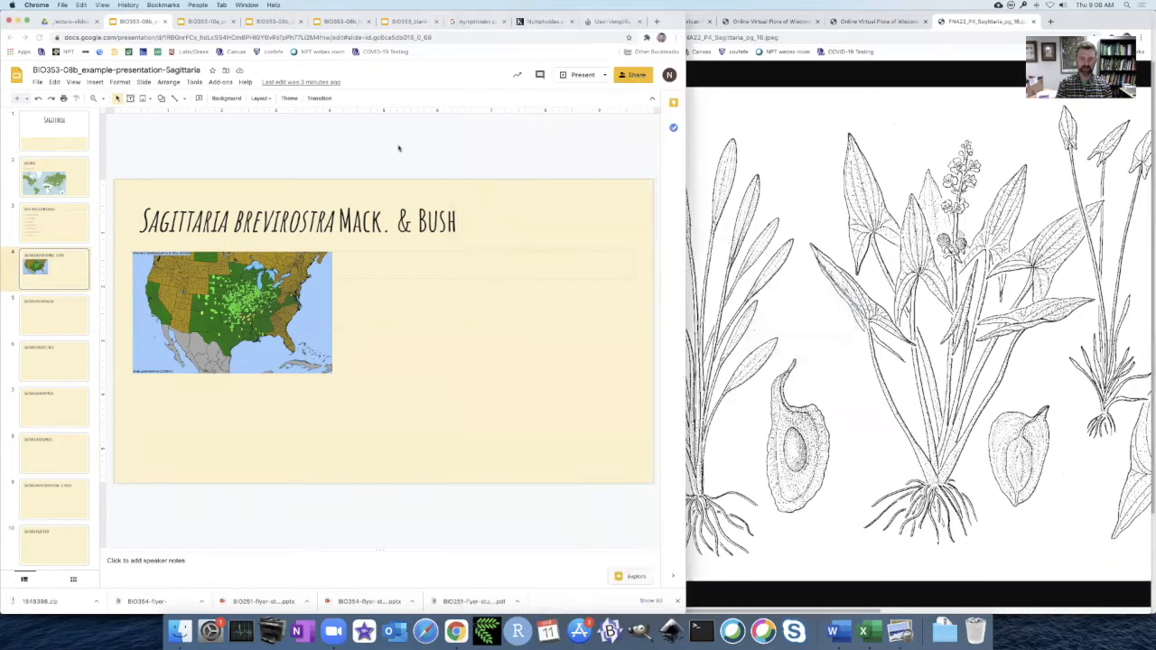
key("super+v")
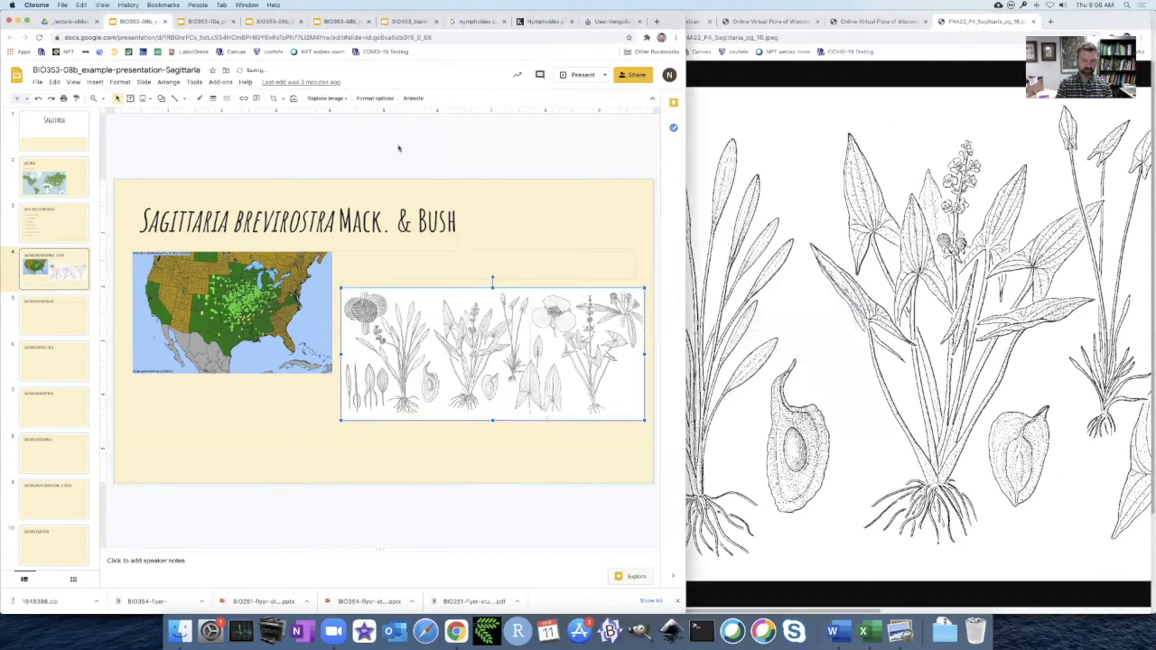
Paste the same illustration onto the Sagittaria cuneata and Sagittaria rigida slides, checking the file usage list for the illustrated species.
left_click(59, 359)
key("super+v")
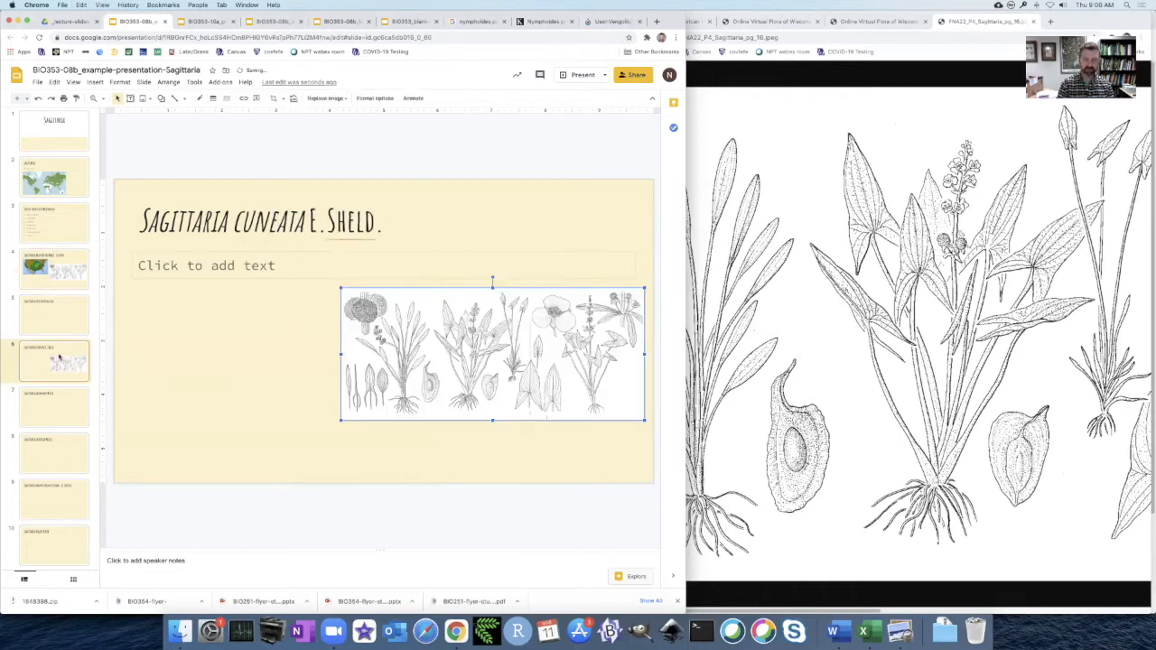
left_click(709, 197)
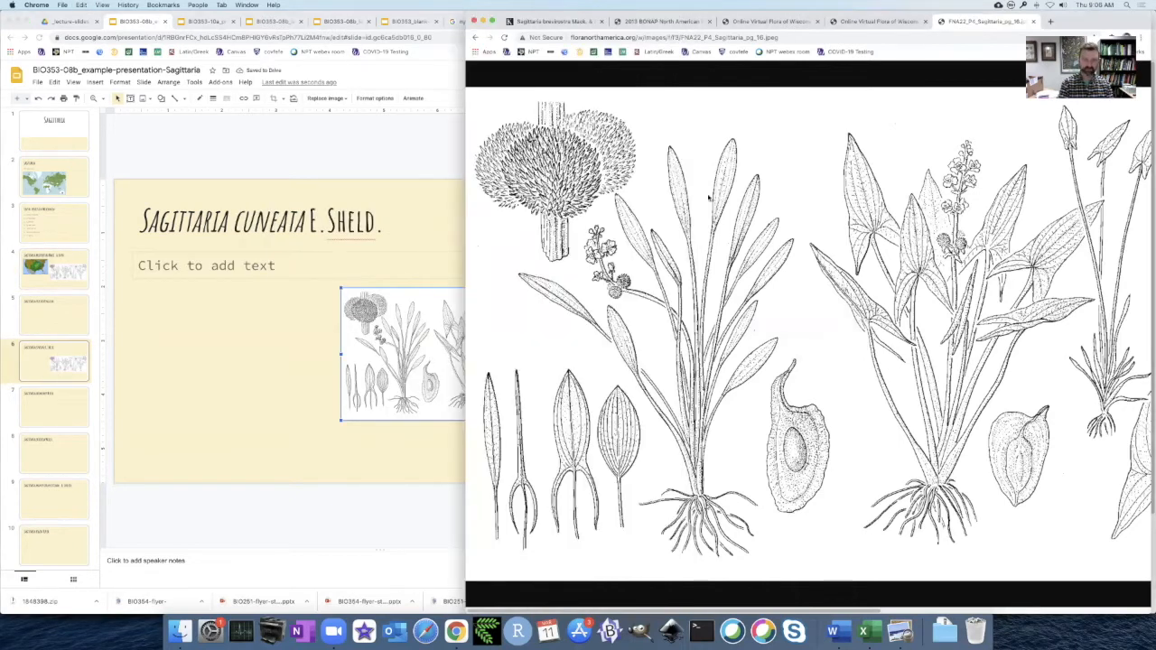
key("super+bracketleft")
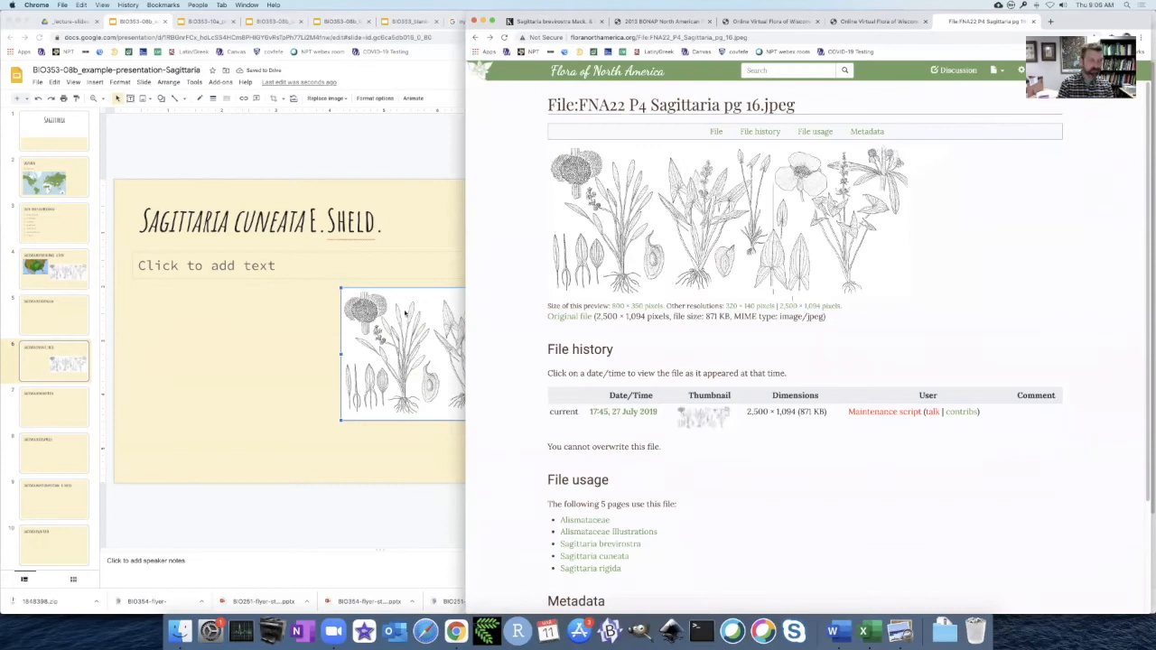
left_click(57, 536)
left_click(57, 536)
key("super+v")
left_click(432, 166)
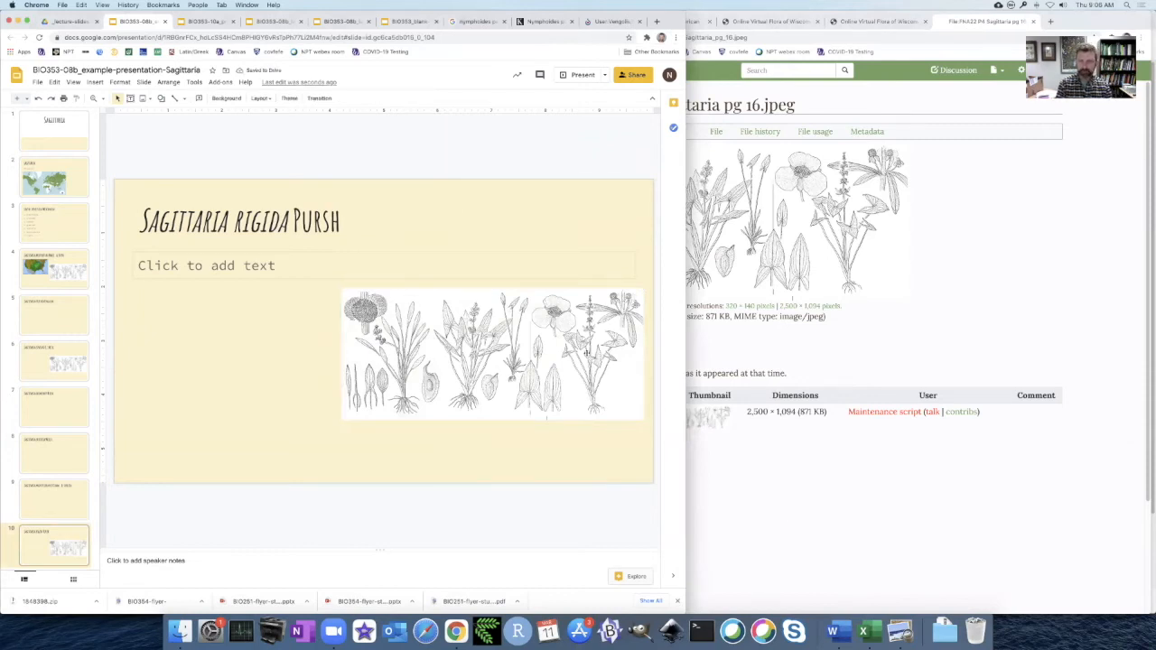
Open the Alismataceae Illustrations list from the file usage links and bring up the original file of the Sagittaria montevidensis drawing.
left_click(832, 509)
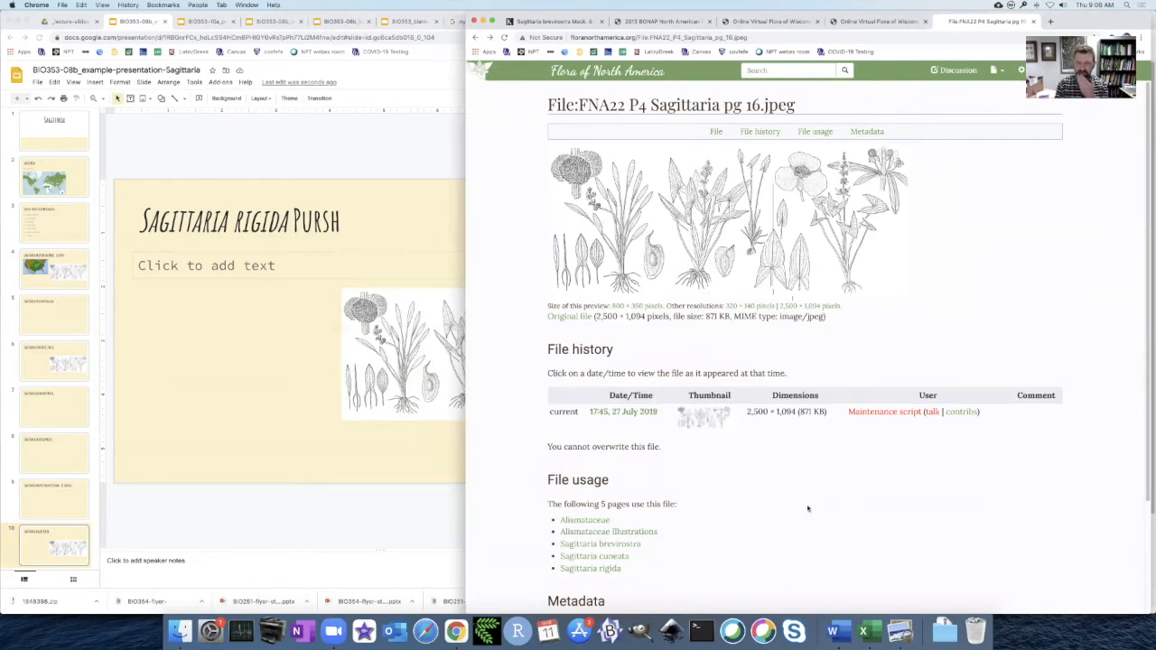
left_click(589, 532)
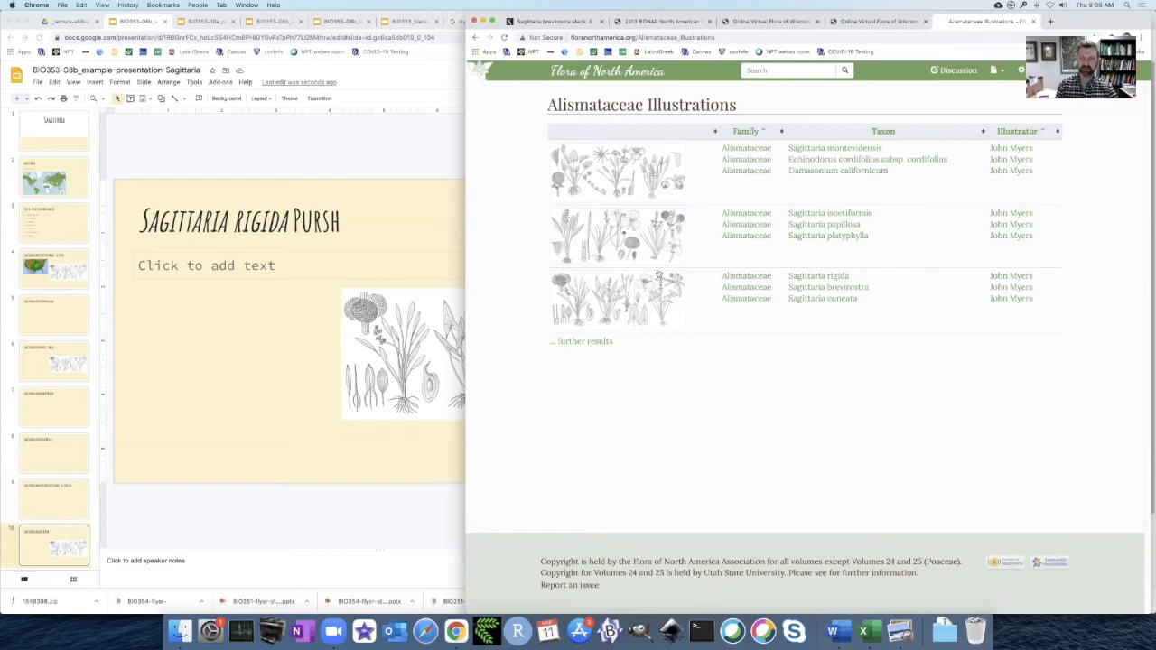
left_click(631, 172)
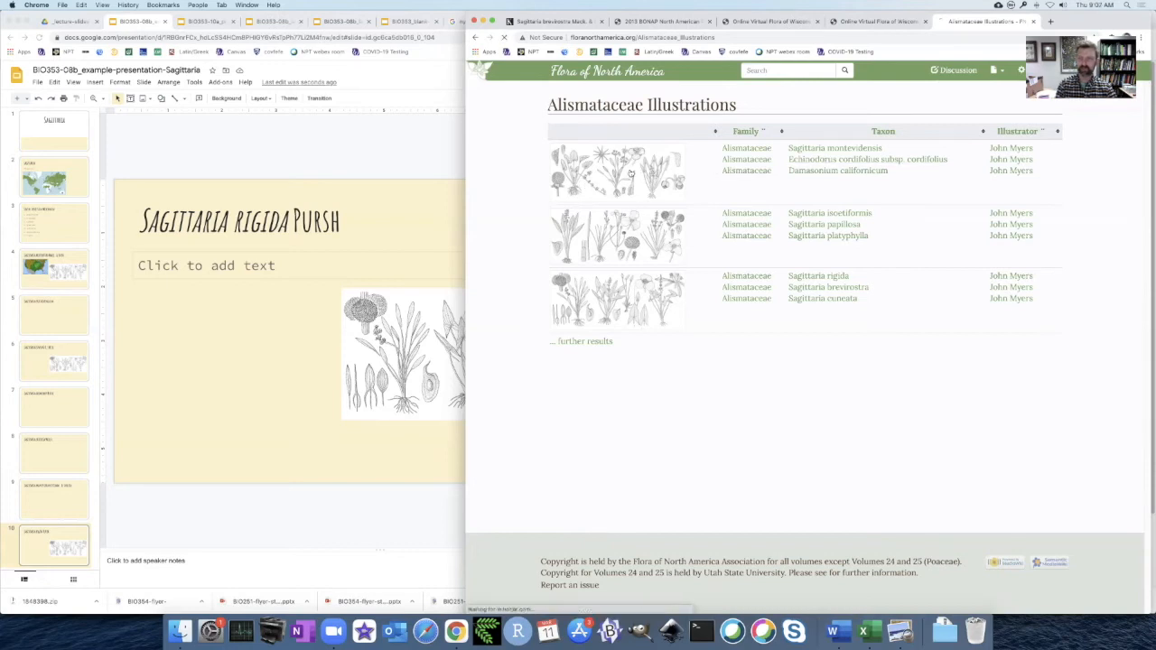
left_click(561, 316)
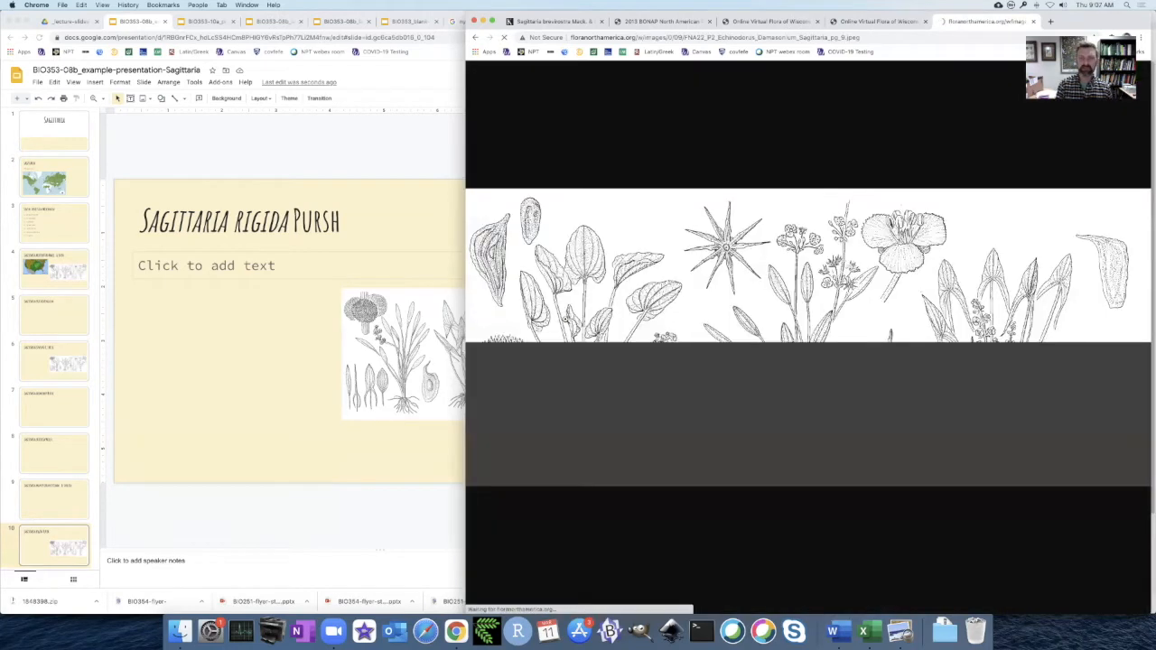
Copy the Sagittaria montevidensis illustration and paste it onto the Sagittaria montevidensis slide.
right_click(670, 325)
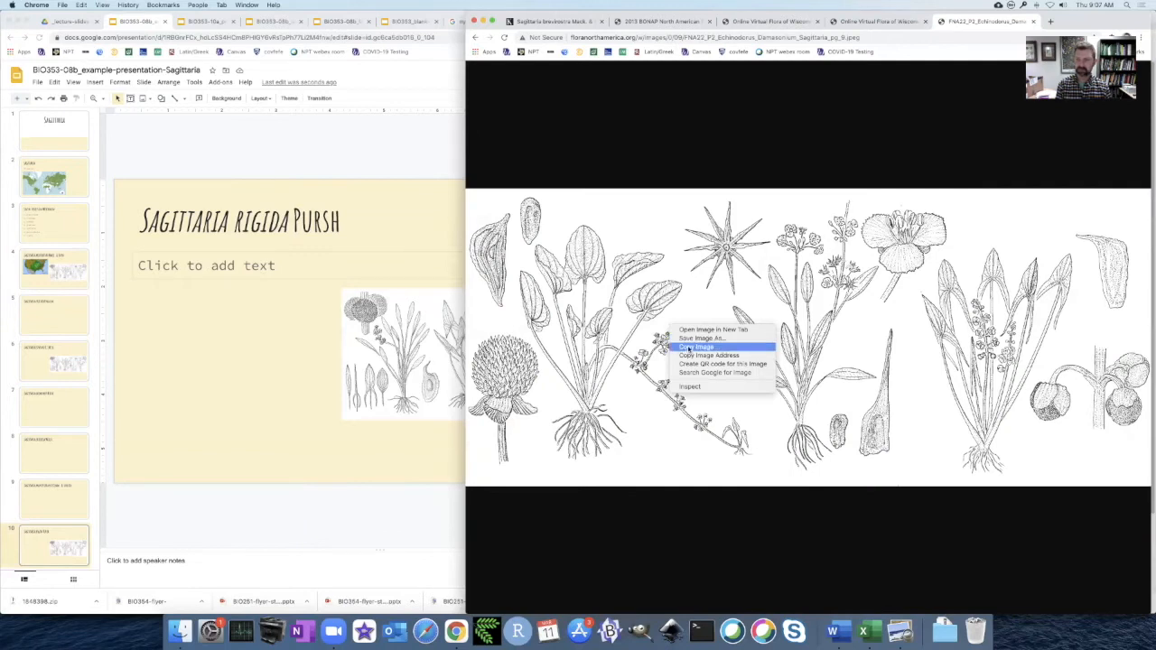
left_click(693, 347)
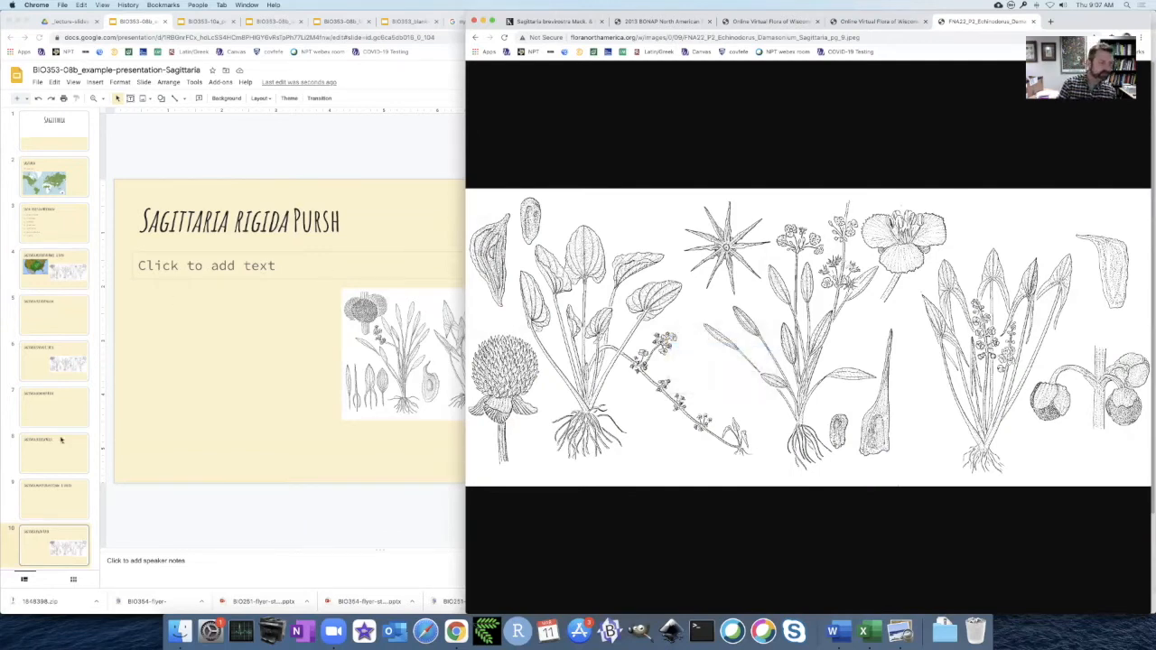
left_click(56, 503)
left_click(55, 499)
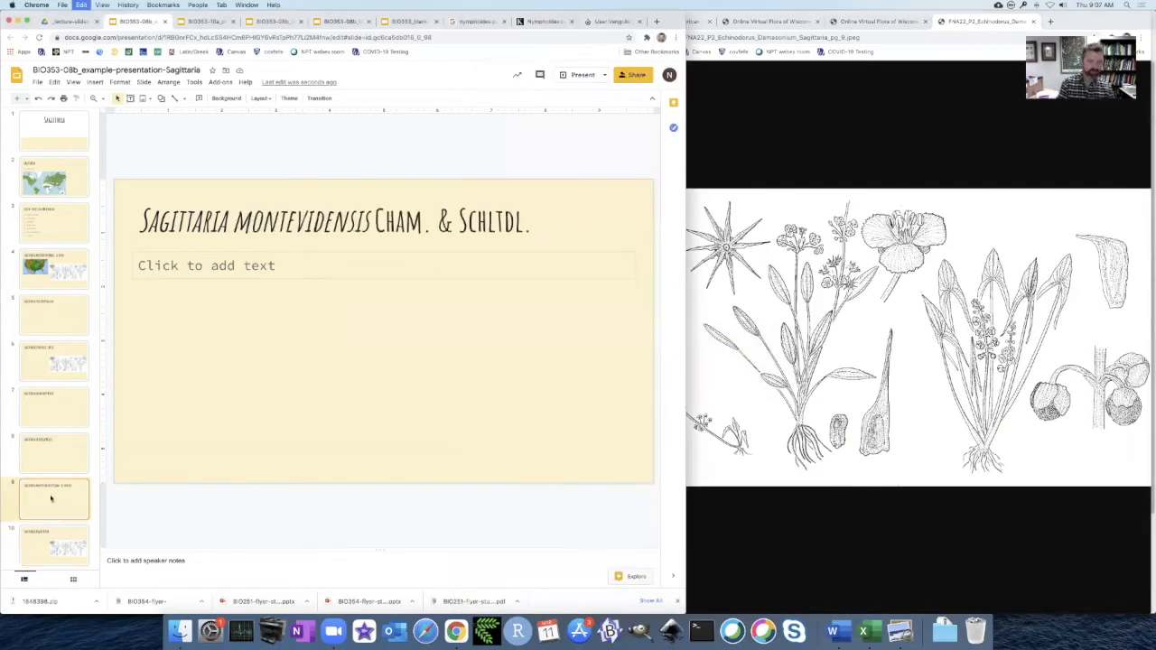
key("super+v")
left_click(614, 161)
Return to the Alismataceae Illustrations list on the Flora of North America site.
left_click(781, 160)
key("super+bracketleft")
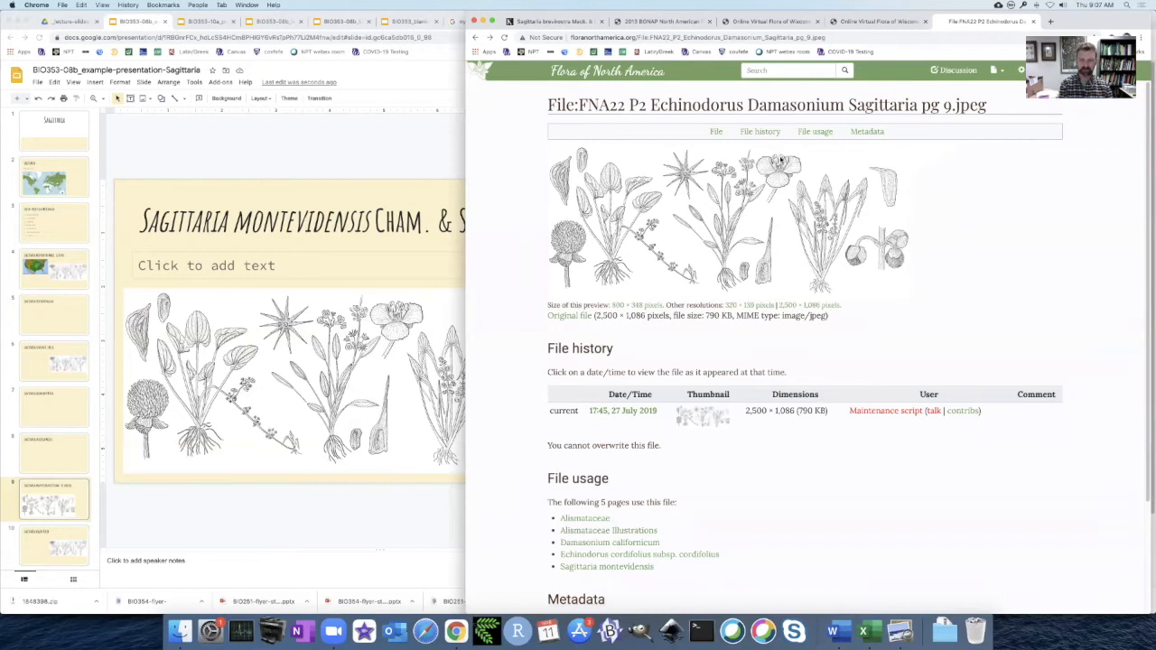
key("super+bracketleft")
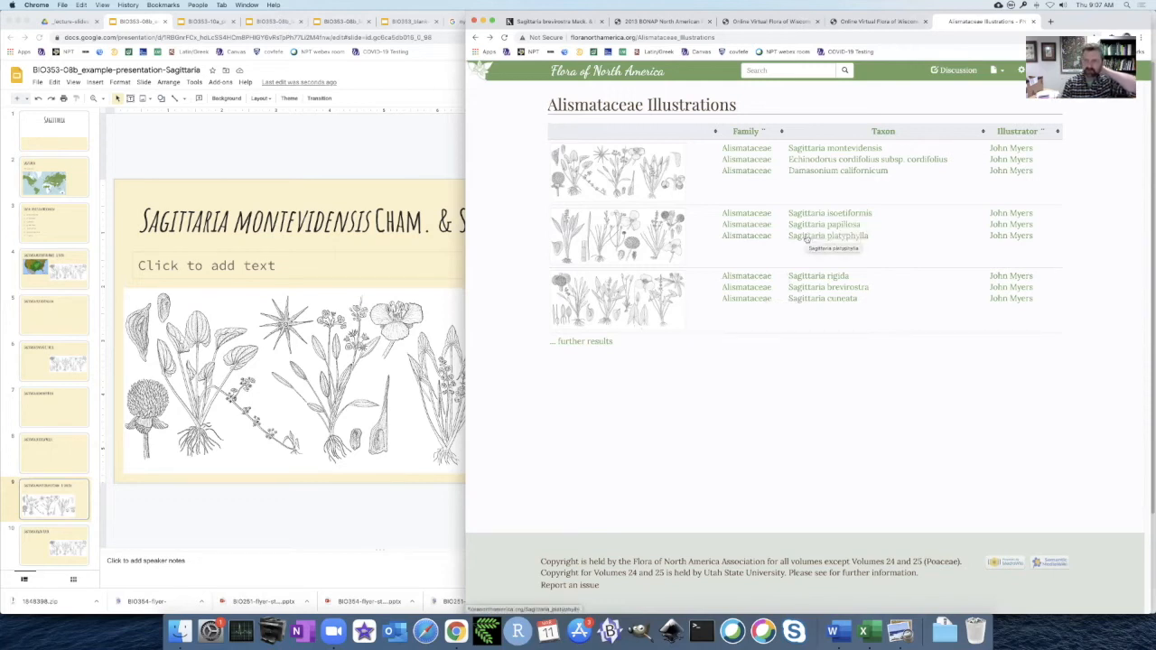
Crop the illustration on the Sagittaria montevidensis slide to its rightmost plant drawing and move it to the slide's right side.
left_click(379, 151)
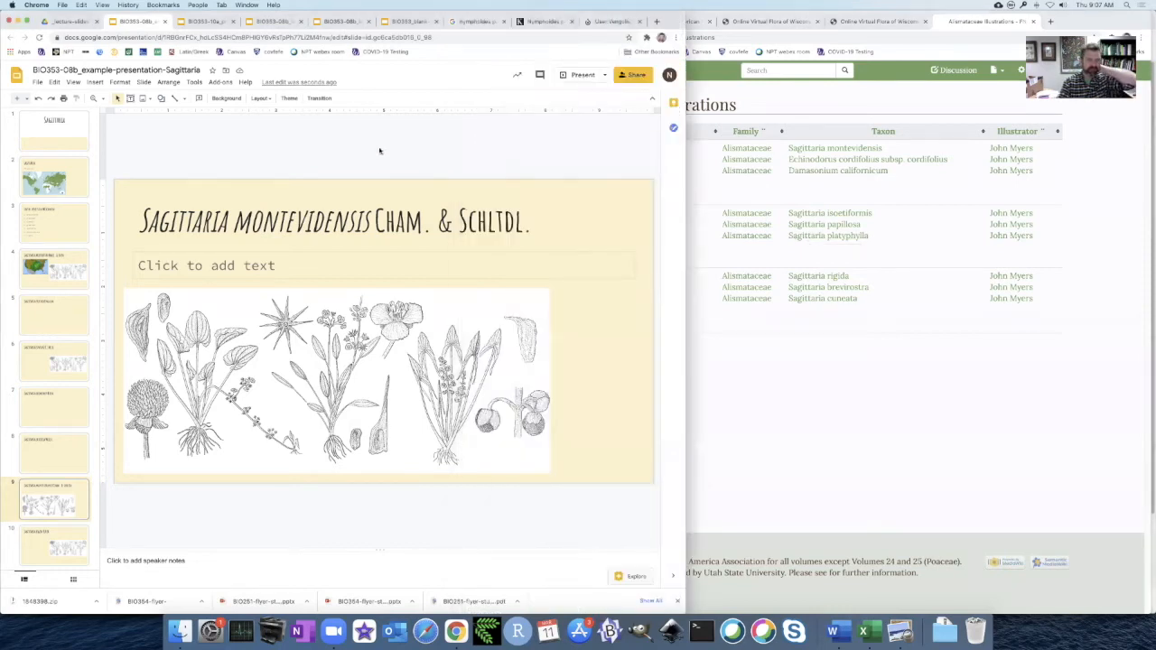
left_click(365, 343)
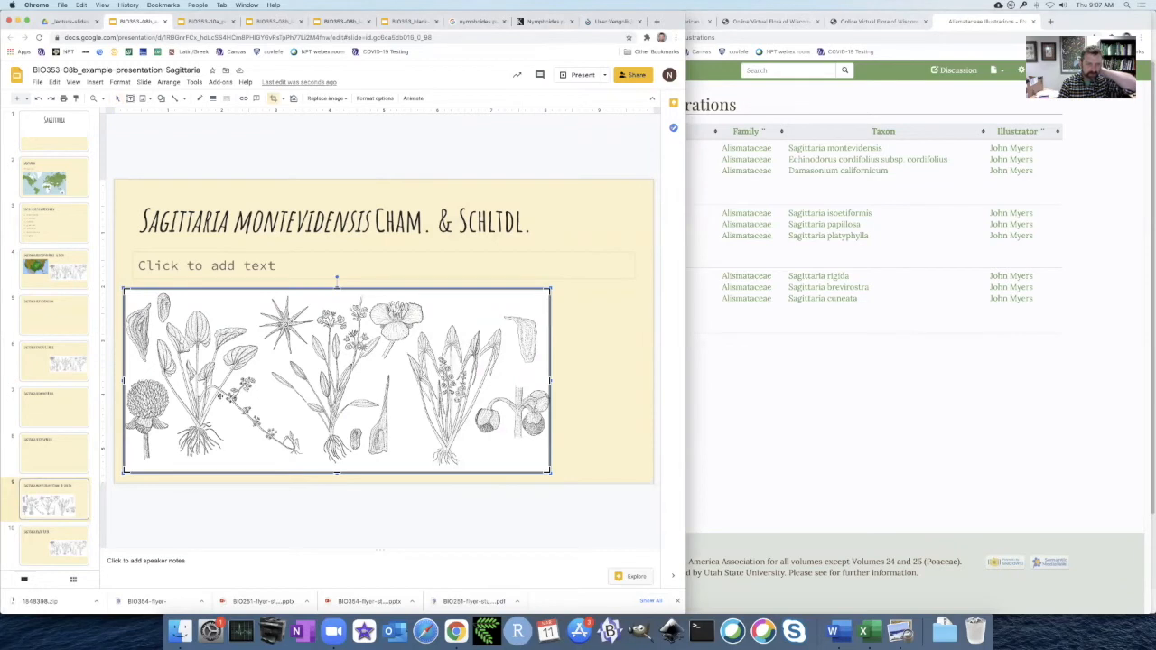
left_click_drag(122, 381, 401, 380)
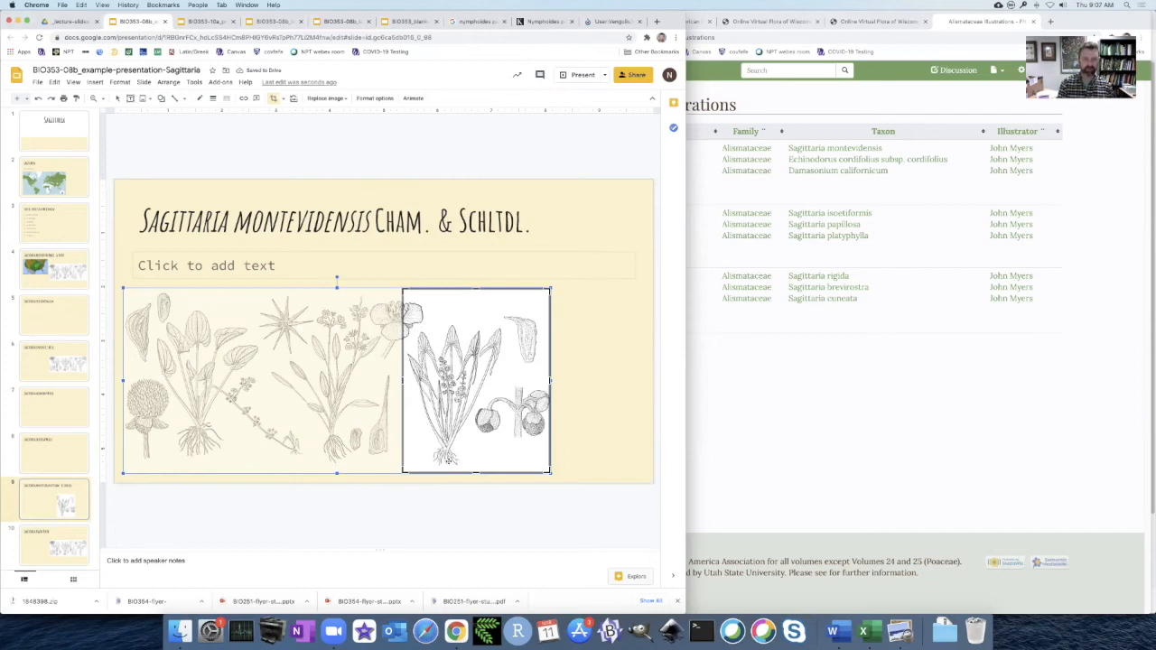
left_click(451, 500)
left_click_drag(444, 288, 529, 288)
left_click(504, 148)
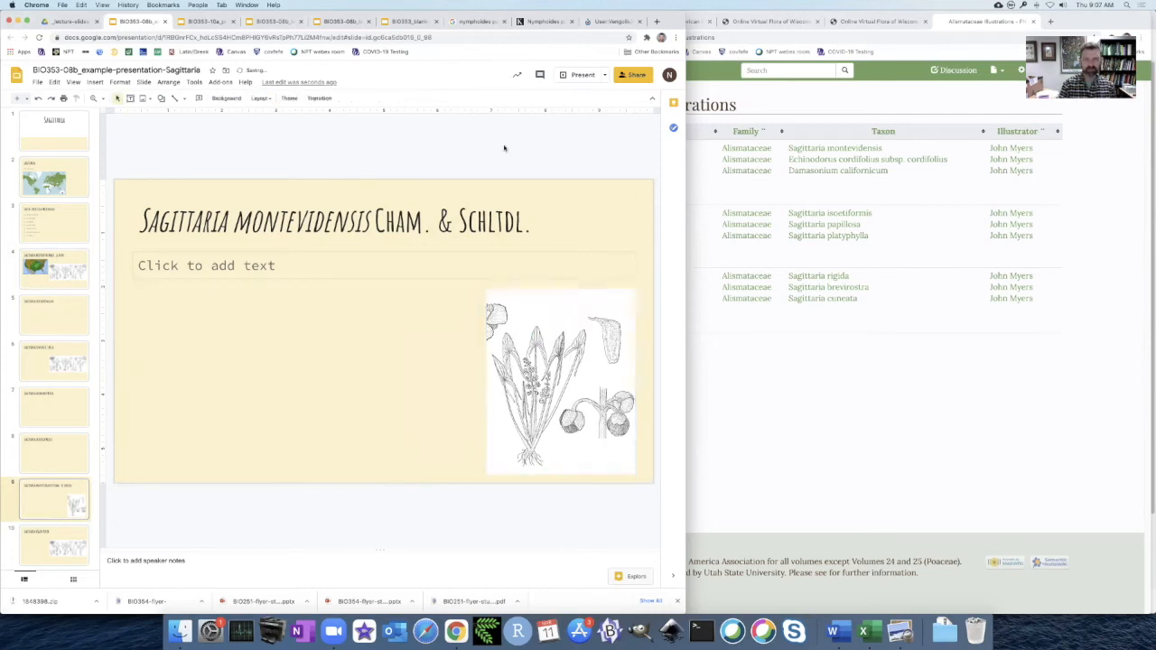
Copy the Sagittaria cristata map from BONAP's North American Plant Atlas onto the Sagittaria cristata slide and shrink it under the title at left.
left_click(856, 400)
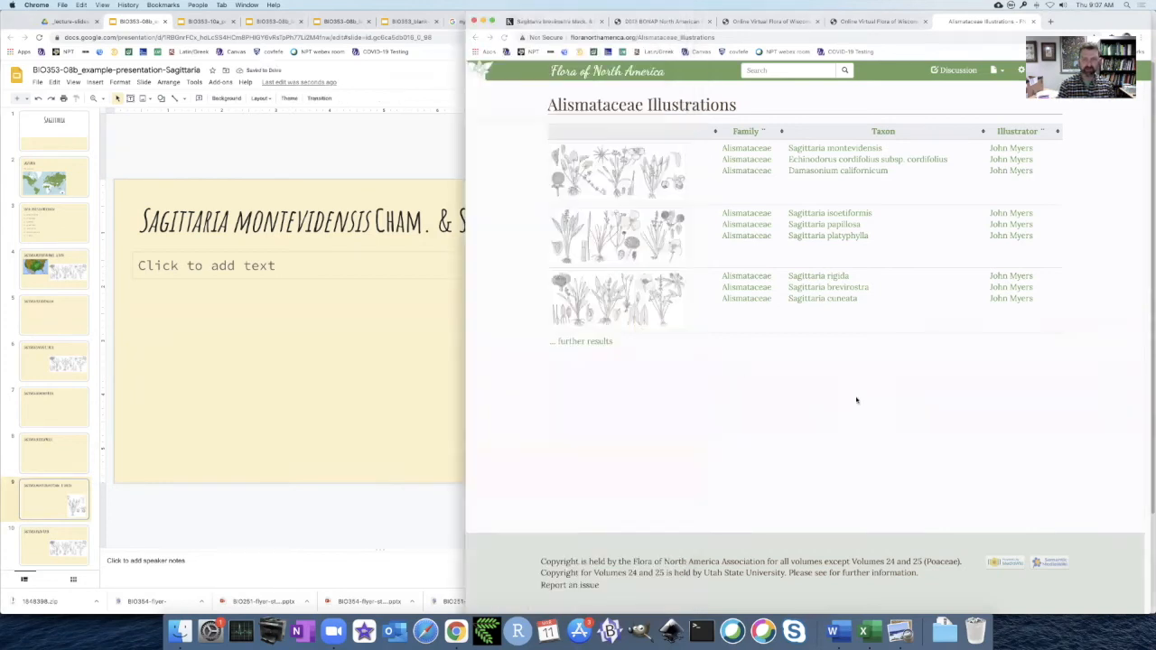
left_click(367, 136)
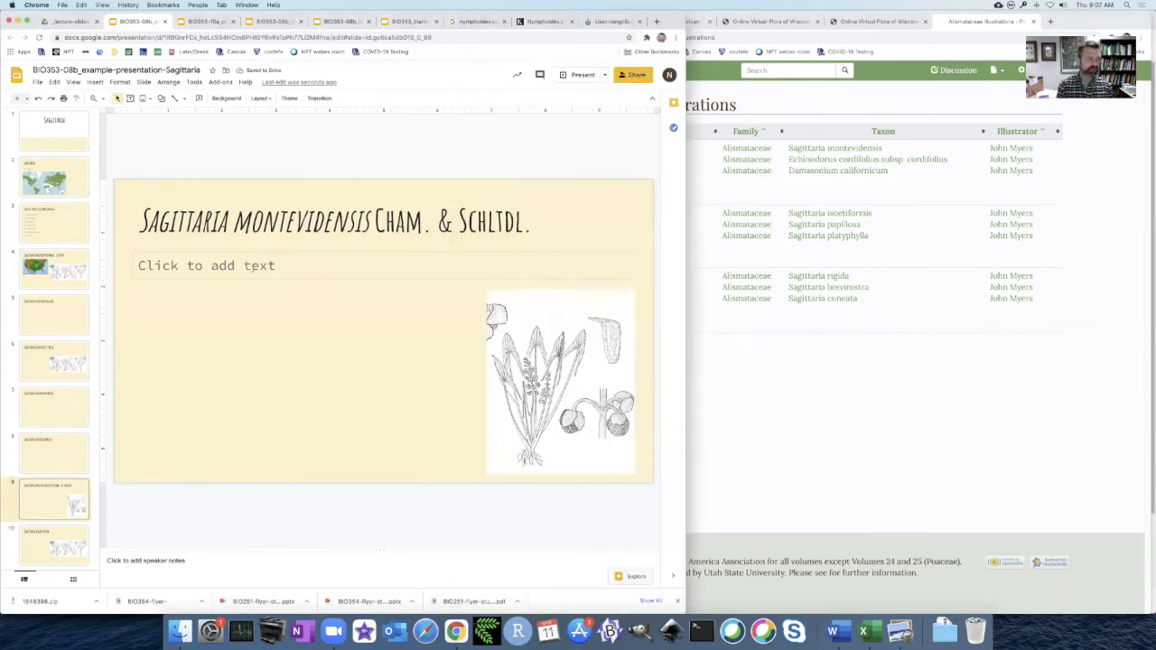
left_click(43, 307)
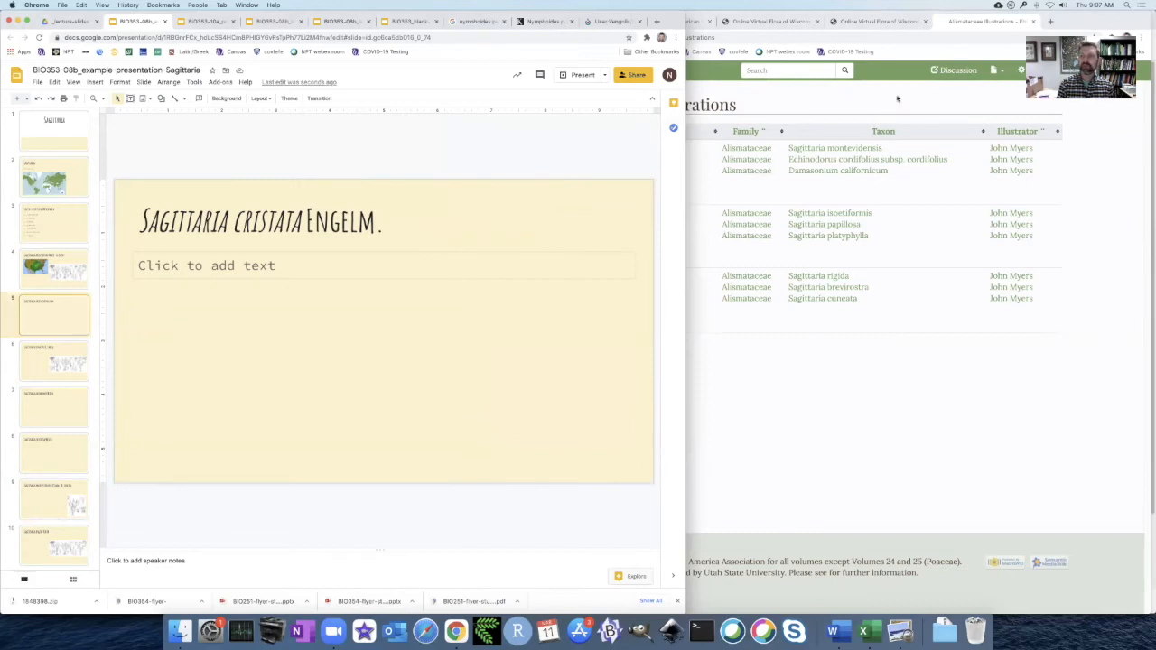
left_click(896, 99)
left_click(659, 21)
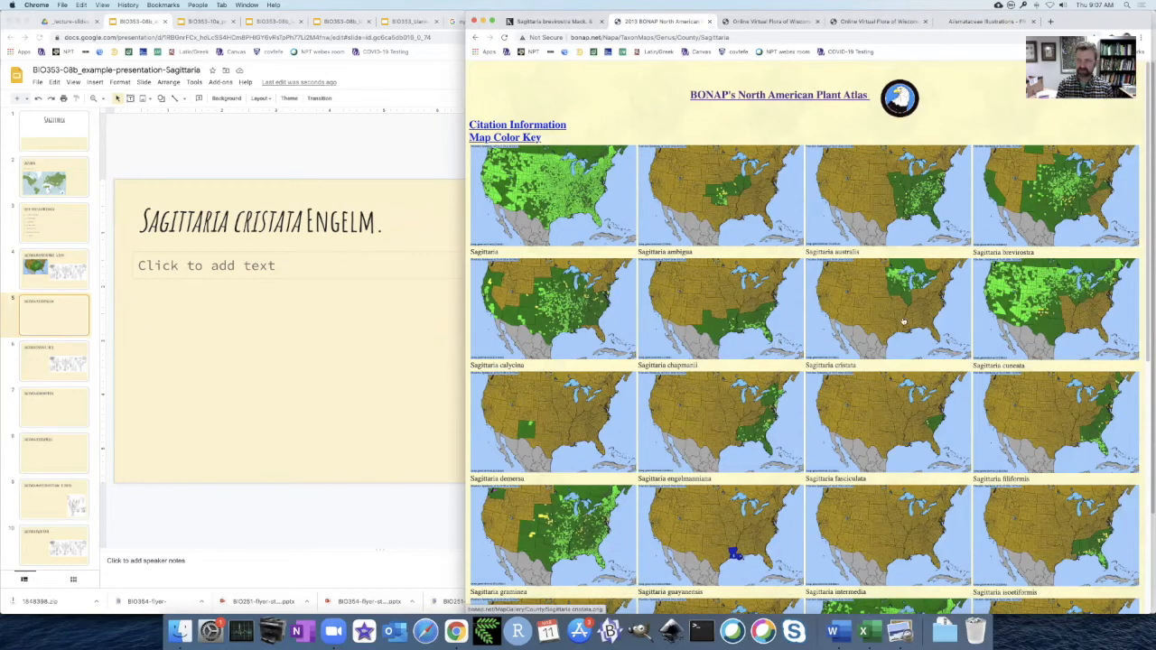
right_click(875, 320)
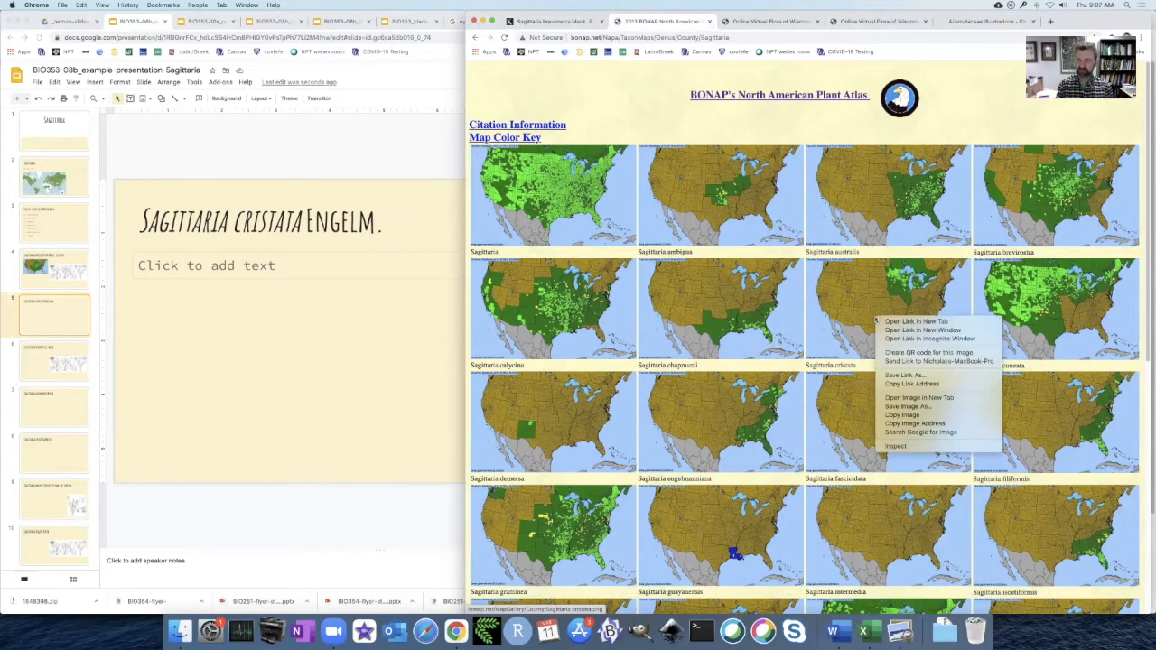
left_click(916, 414)
left_click(403, 173)
key("cmd+v")
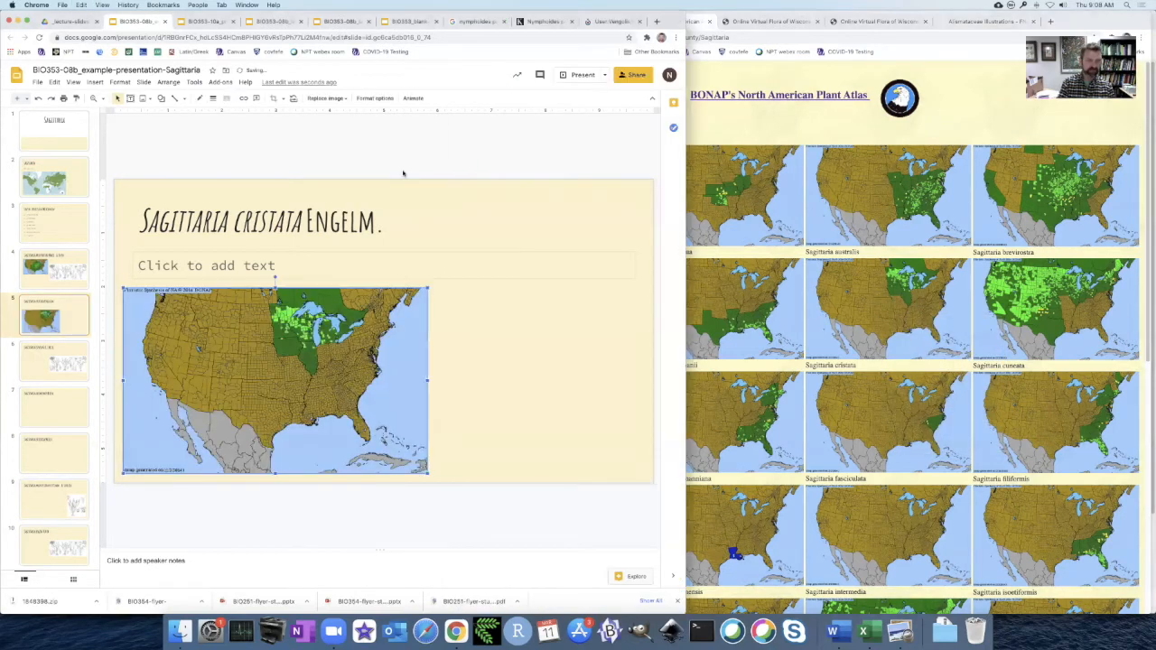
left_click_drag(428, 478, 273, 357)
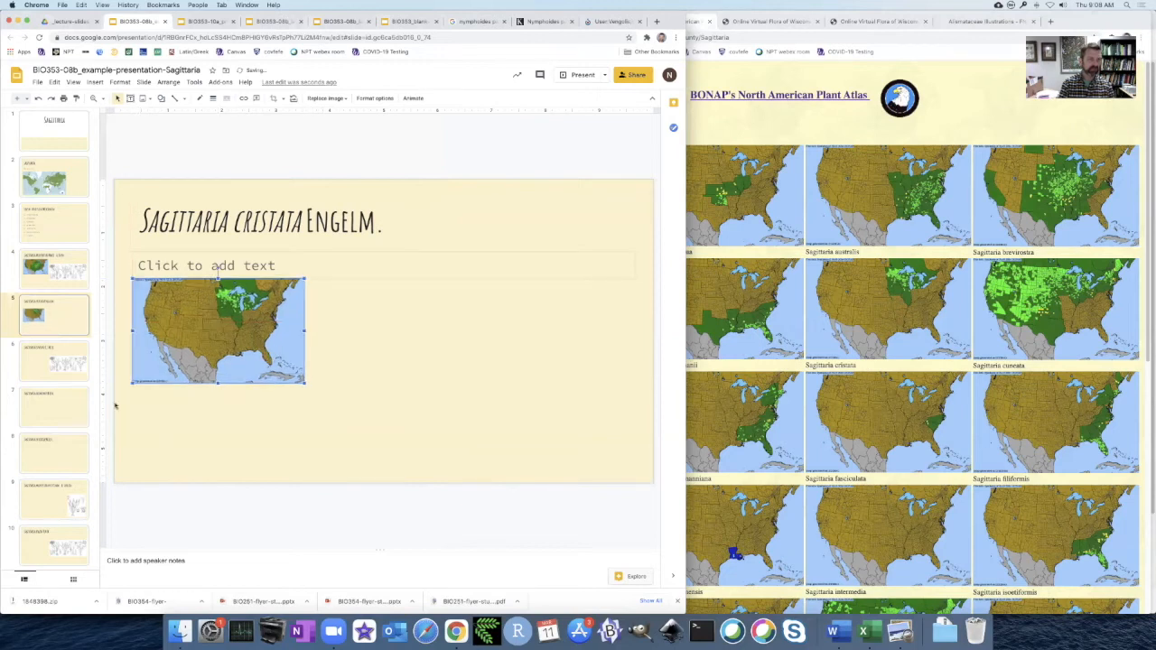
Copy the BONAP Sagittaria cuneata map and paste it onto the Sagittaria cuneata slide beside the illustration.
left_click(47, 369)
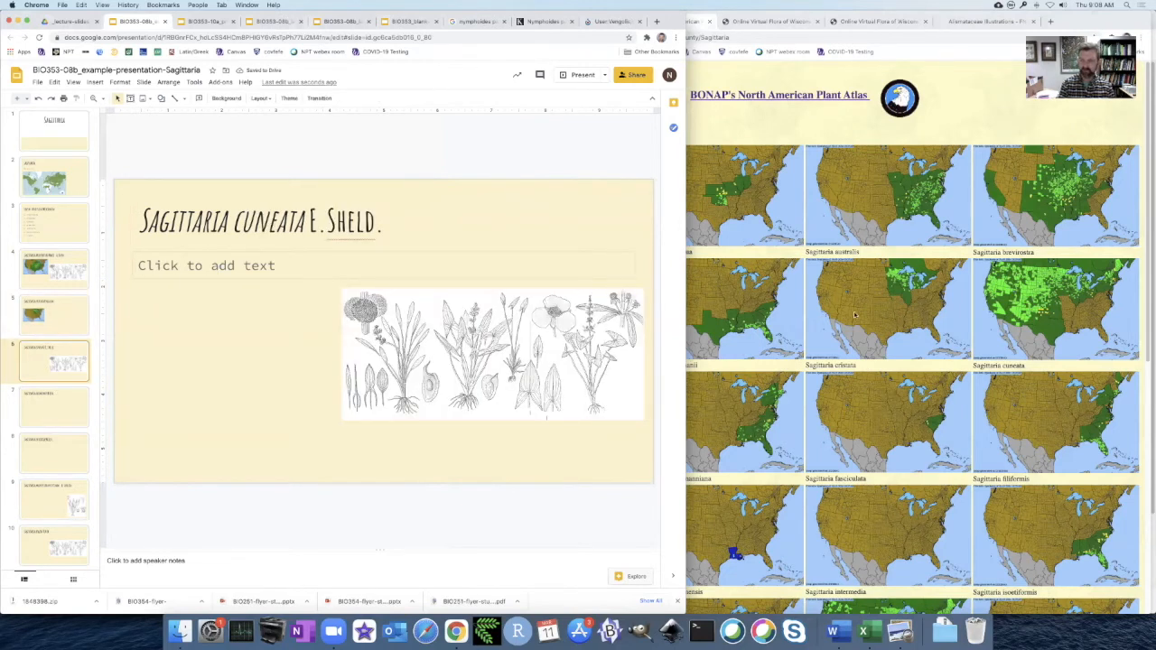
left_click(947, 331)
right_click(931, 320)
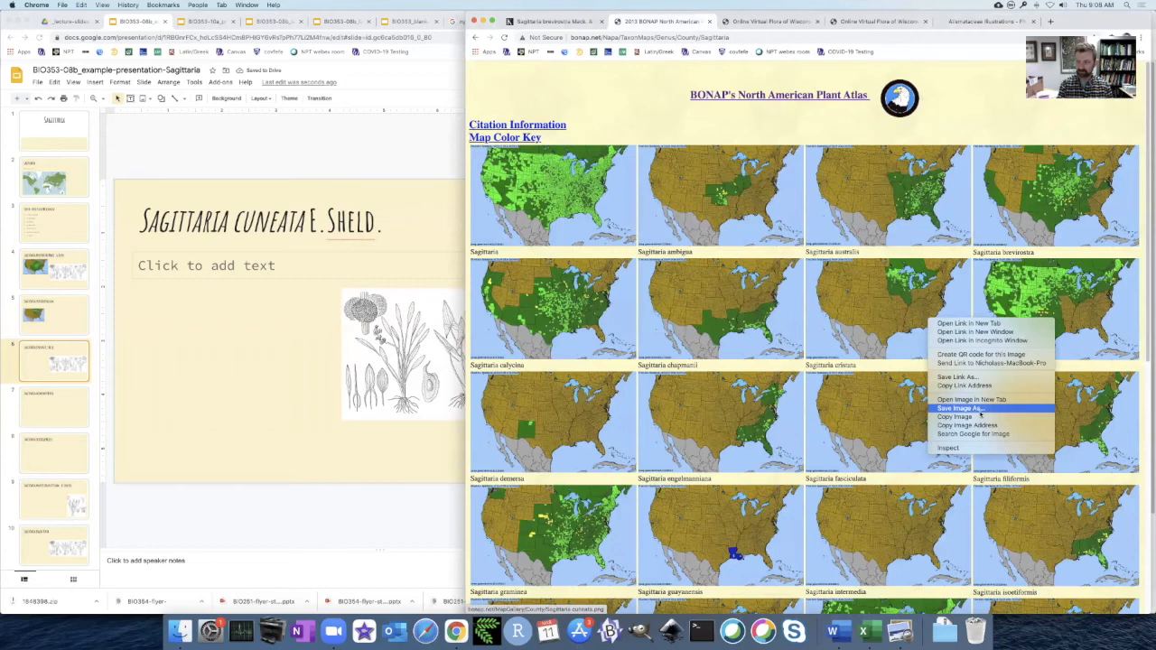
left_click(980, 414)
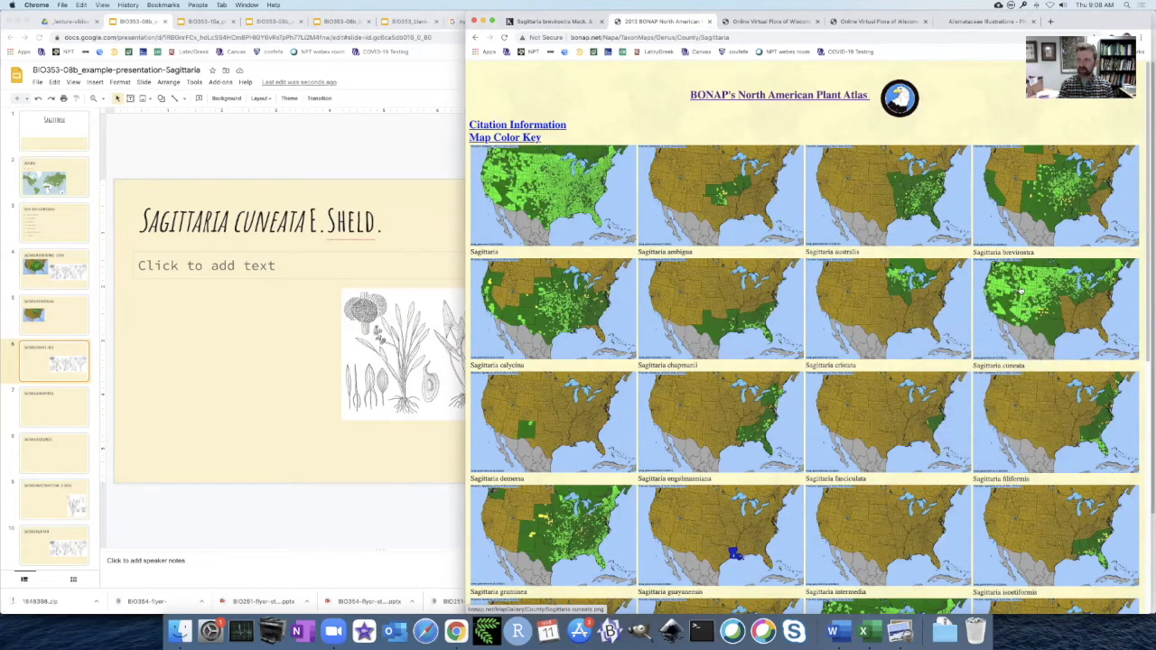
left_click(319, 161)
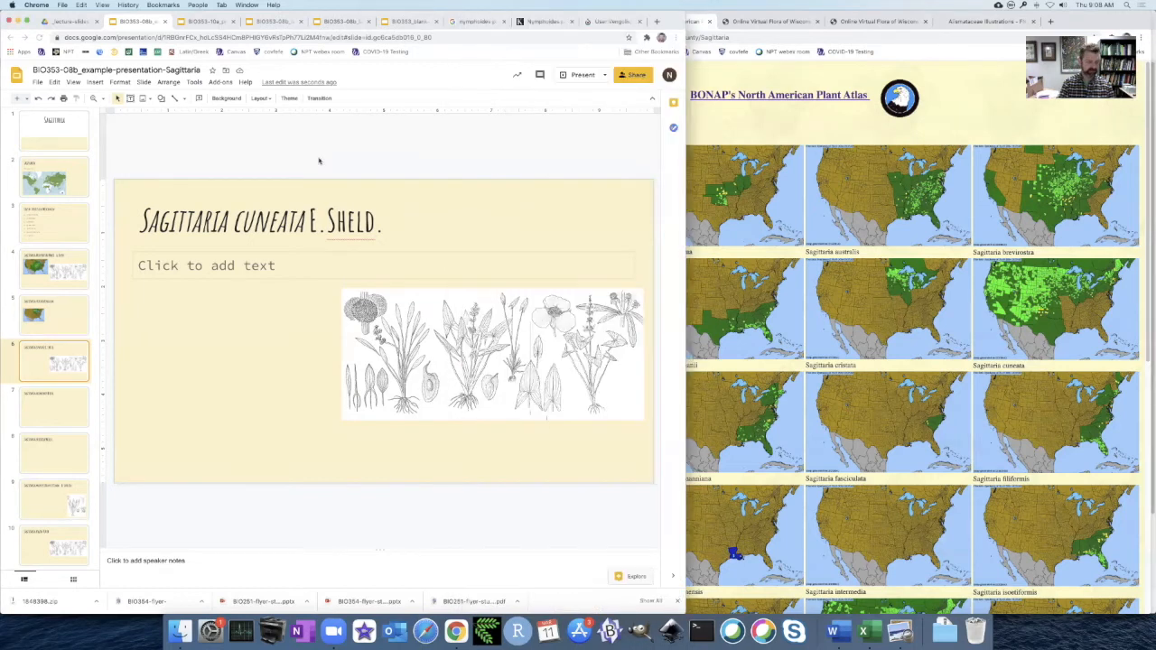
key("super+v")
Copy the distribution map from the Sagittaria cuneata page on Plants of the World Online and paste it onto the Sagittaria cuneata slide.
left_click(836, 133)
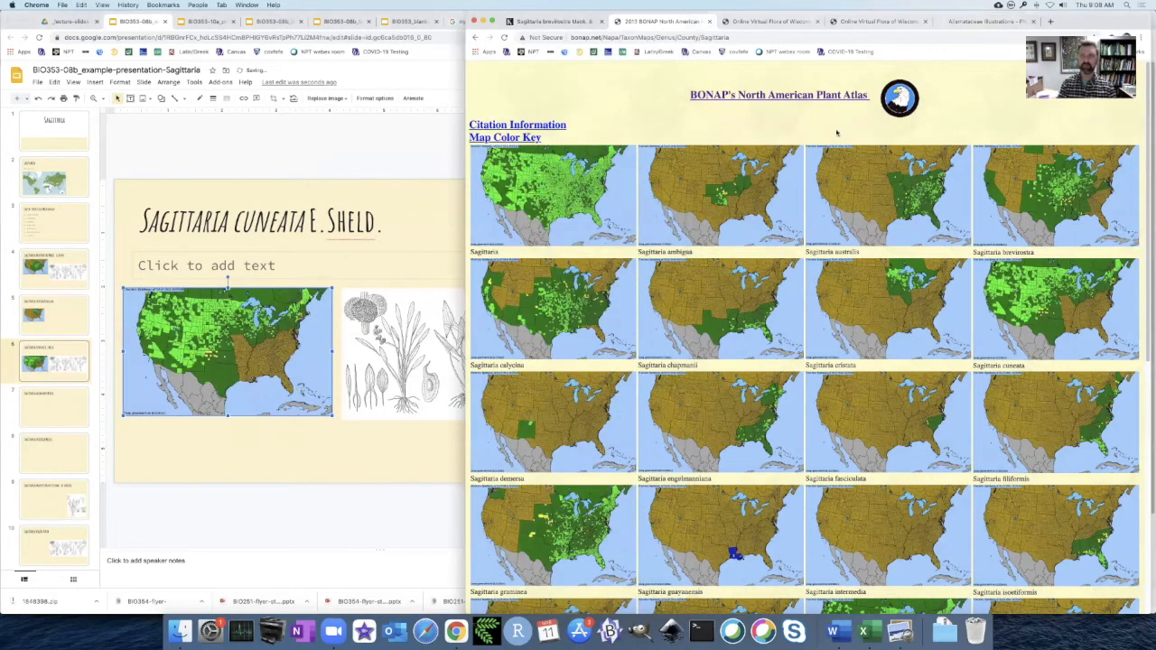
left_click(546, 20)
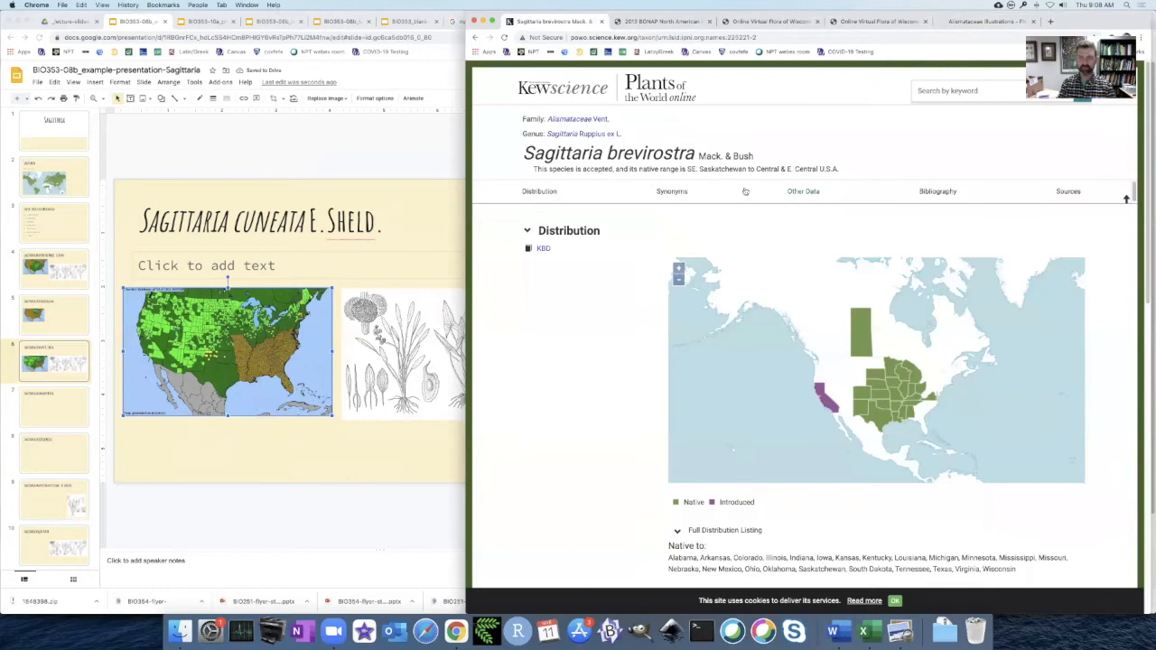
key("super+Left")
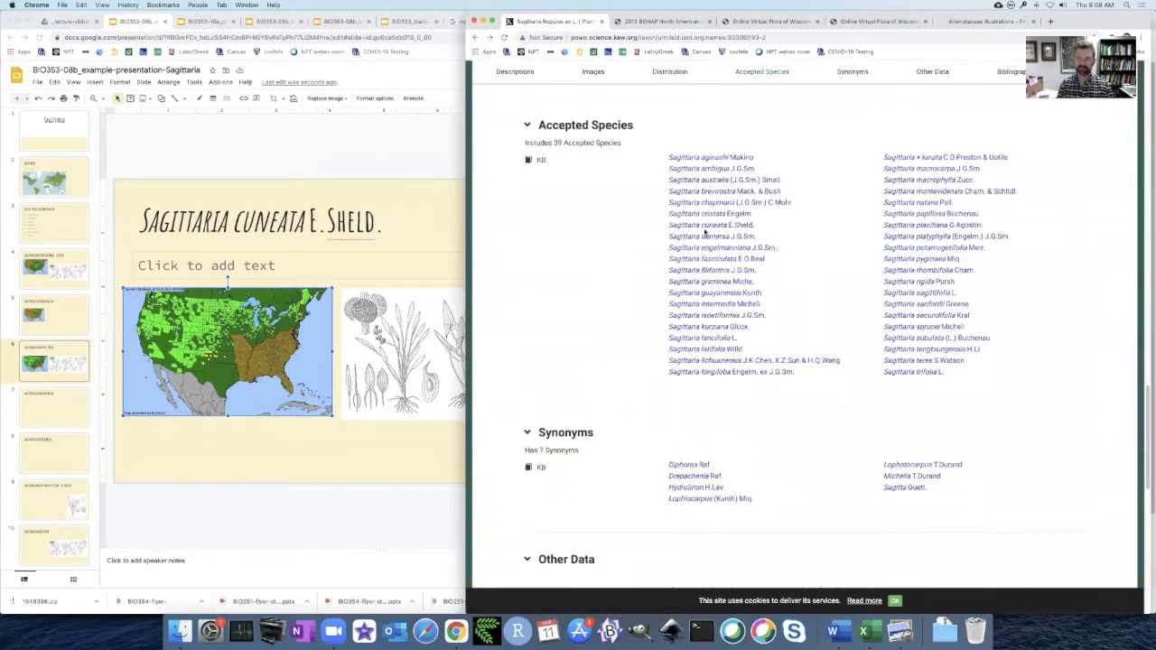
left_click(706, 226)
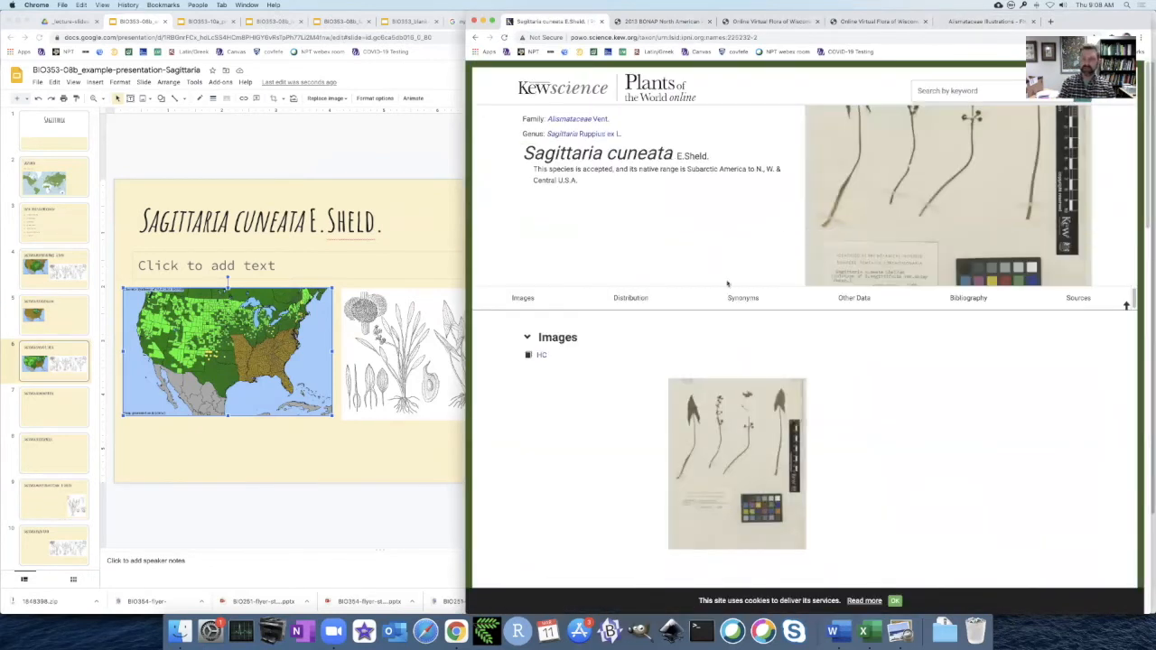
left_click(620, 299)
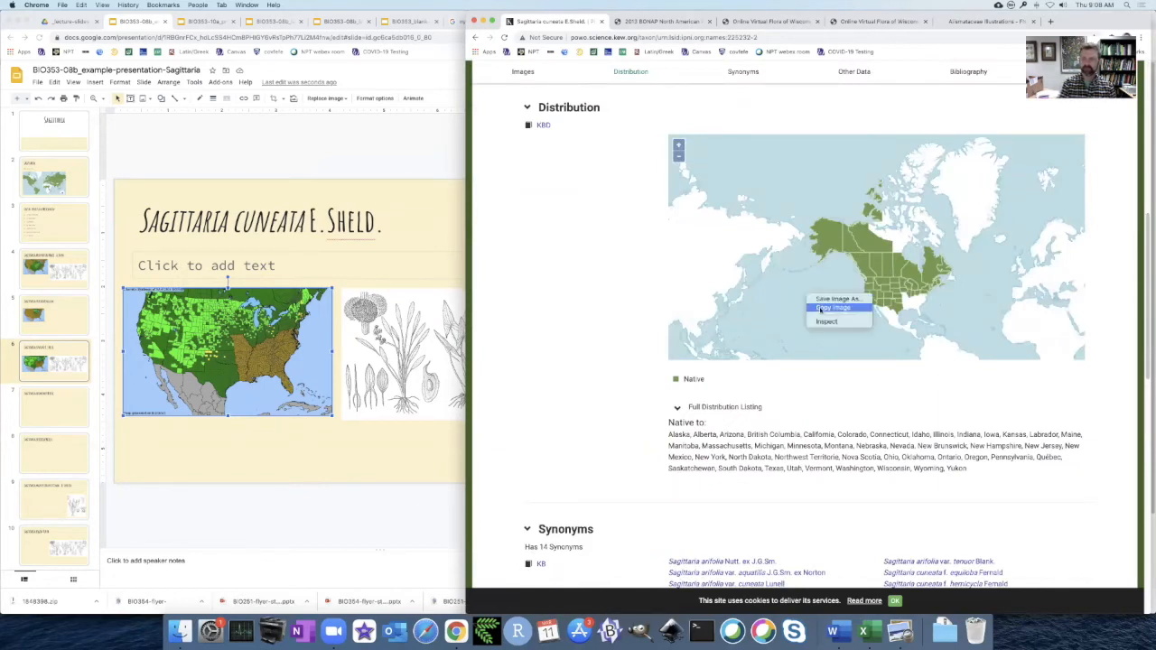
left_click(387, 159)
key("super+v")
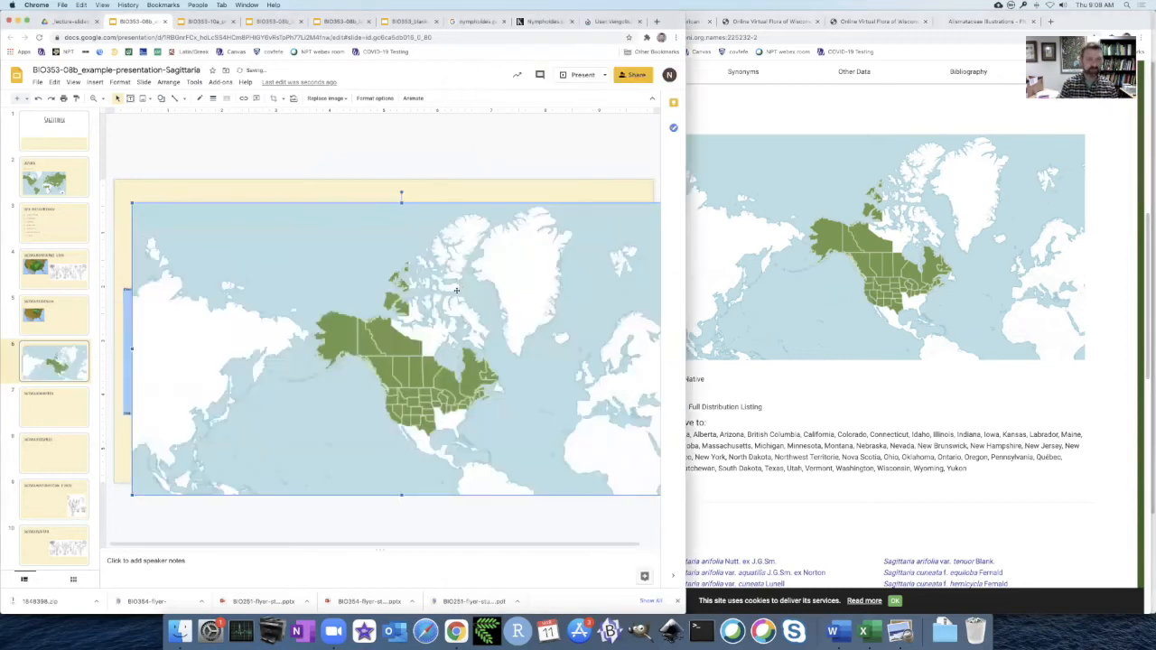
Crop the pasted world distribution map on the Sagittaria cuneata slide down to the North America region.
double_click(335, 330)
left_click_drag(135, 206, 285, 245)
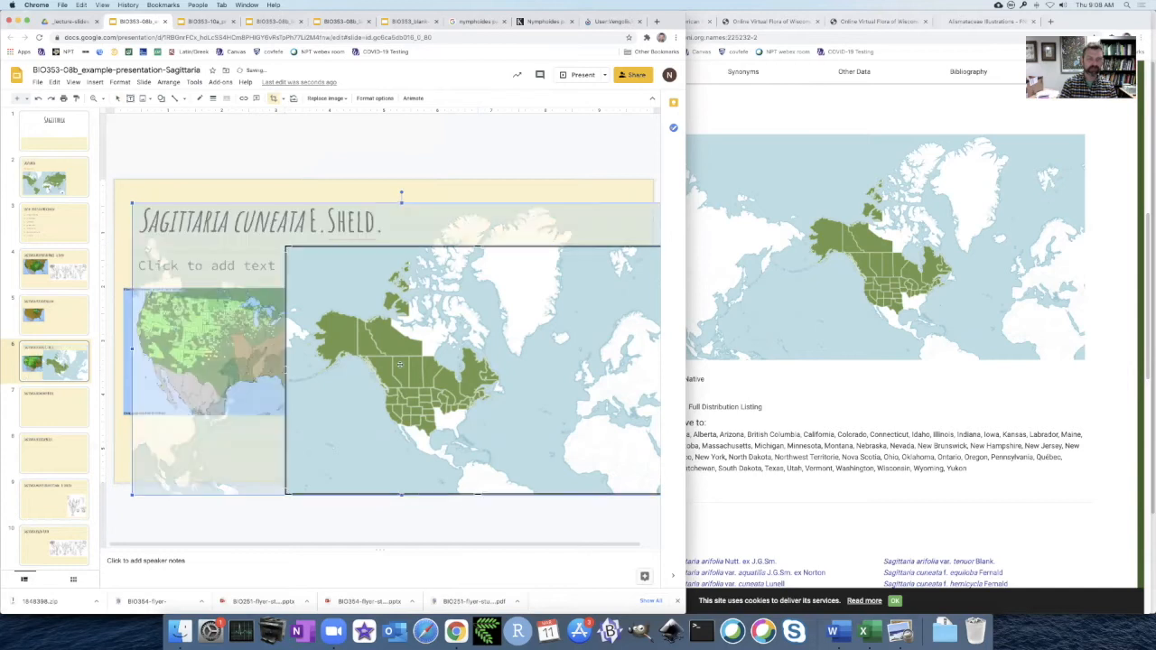
left_click(450, 168)
left_click_drag(555, 411, 422, 372)
double_click(422, 371)
left_click_drag(540, 454, 385, 434)
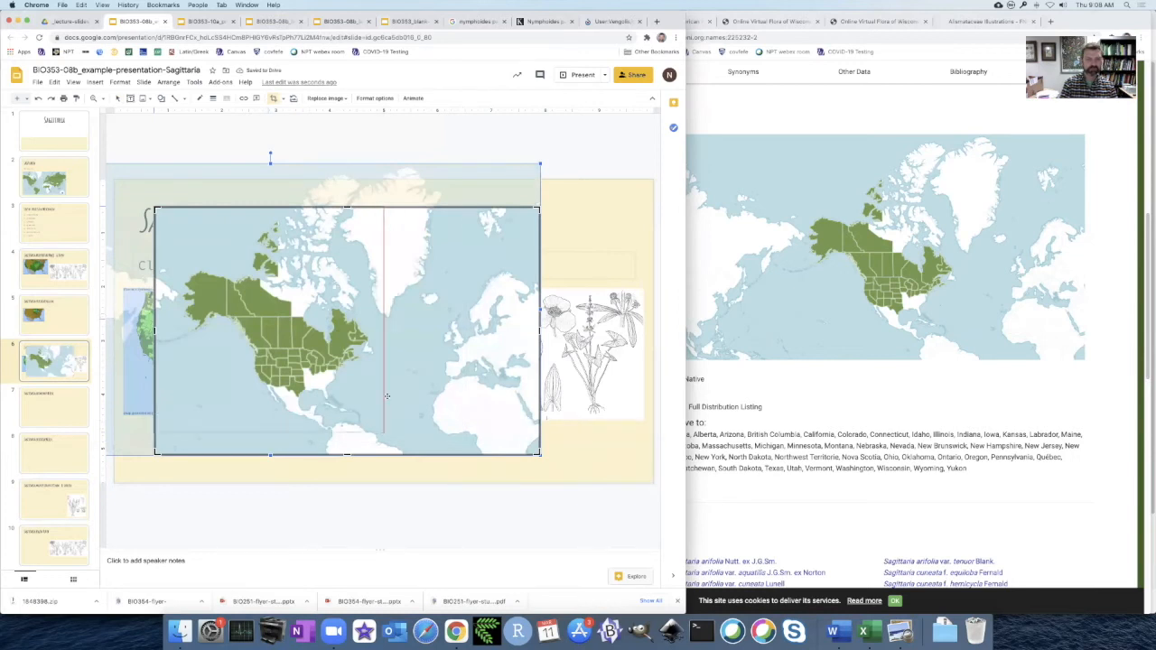
left_click(374, 149)
Shrink both maps on the Sagittaria cuneata slide and stack them left of the illustration, with the BONAP map below.
left_click_drag(154, 206, 261, 311)
left_click_drag(317, 383, 187, 323)
left_click_drag(264, 349, 279, 404)
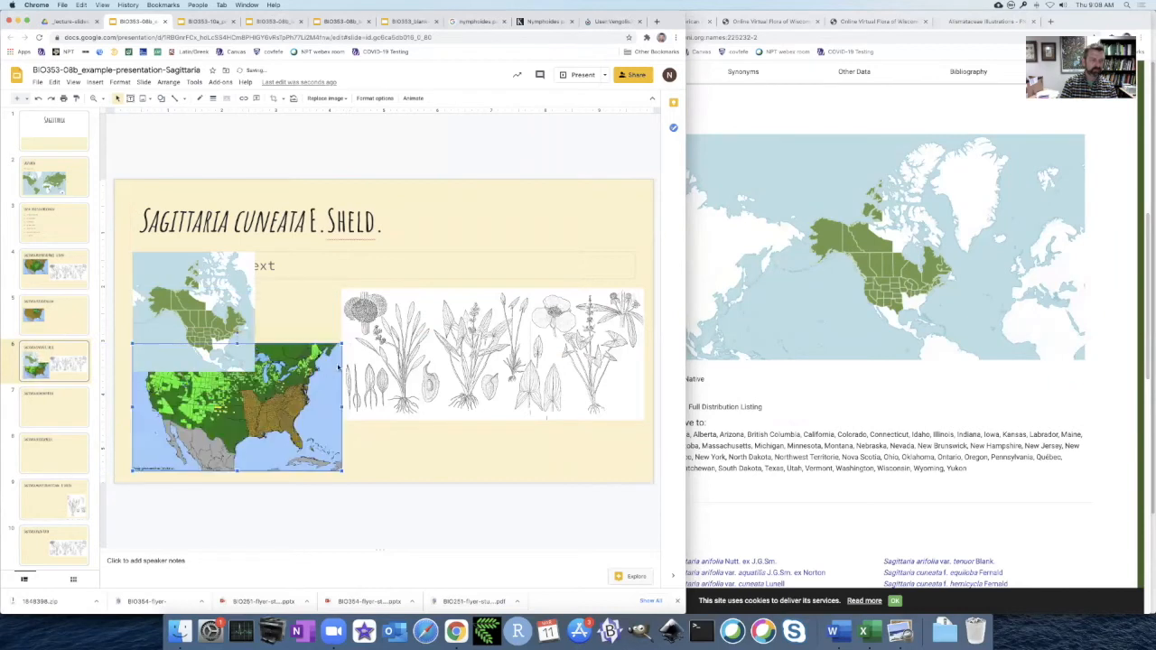
left_click_drag(341, 343, 296, 372)
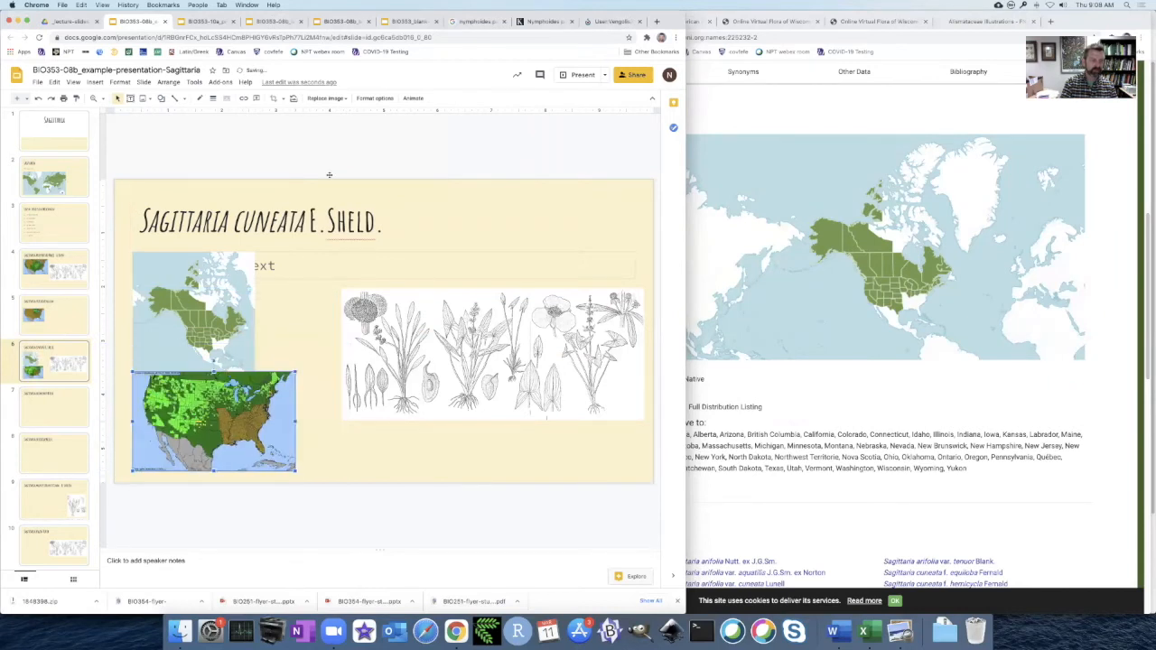
left_click(326, 134)
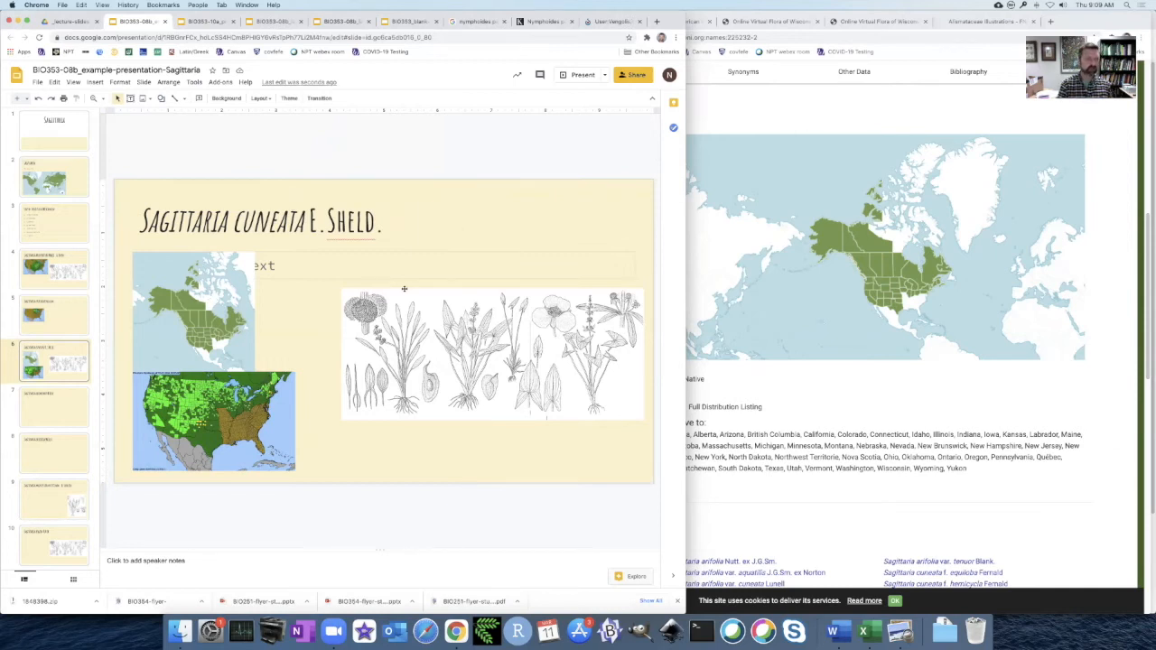
Copy the BONAP Sagittaria graminea map and paste it onto the Sagittaria graminea slide.
key("Down")
left_click(782, 104)
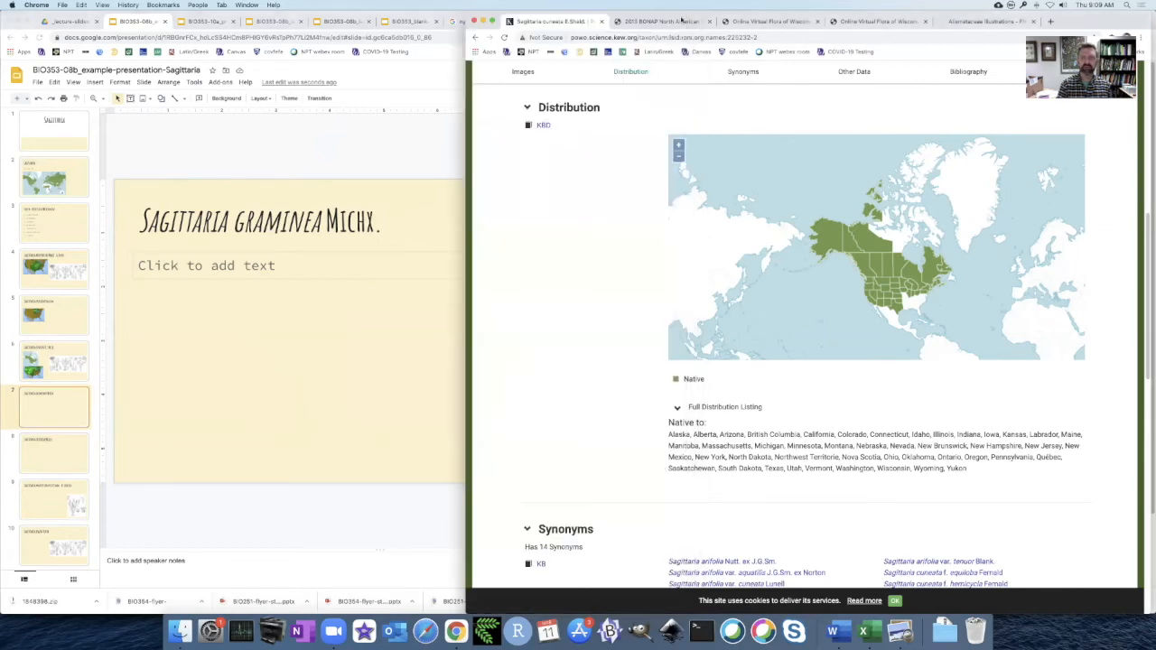
left_click(664, 21)
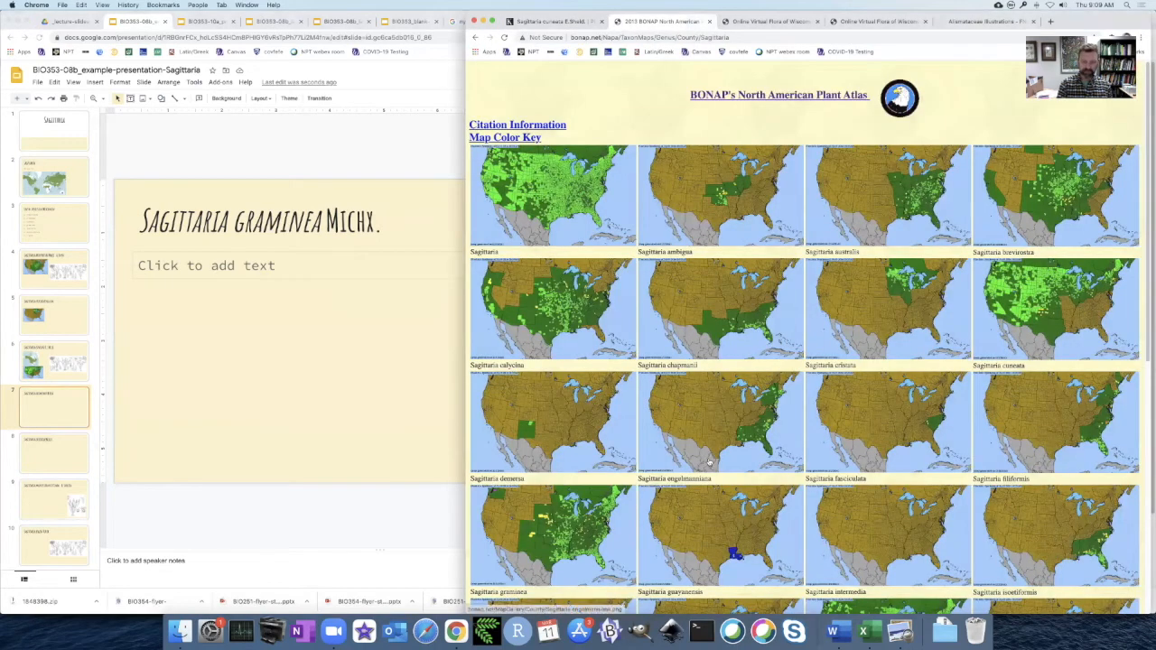
scroll(707, 461, "down", 3)
right_click(582, 411)
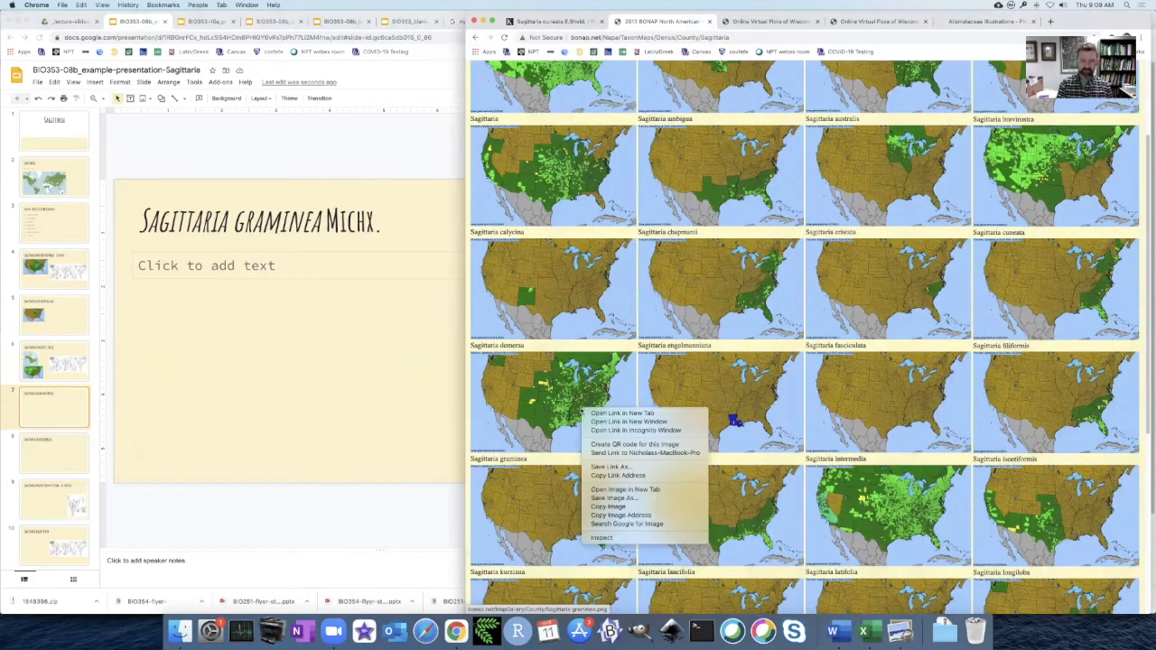
left_click(623, 507)
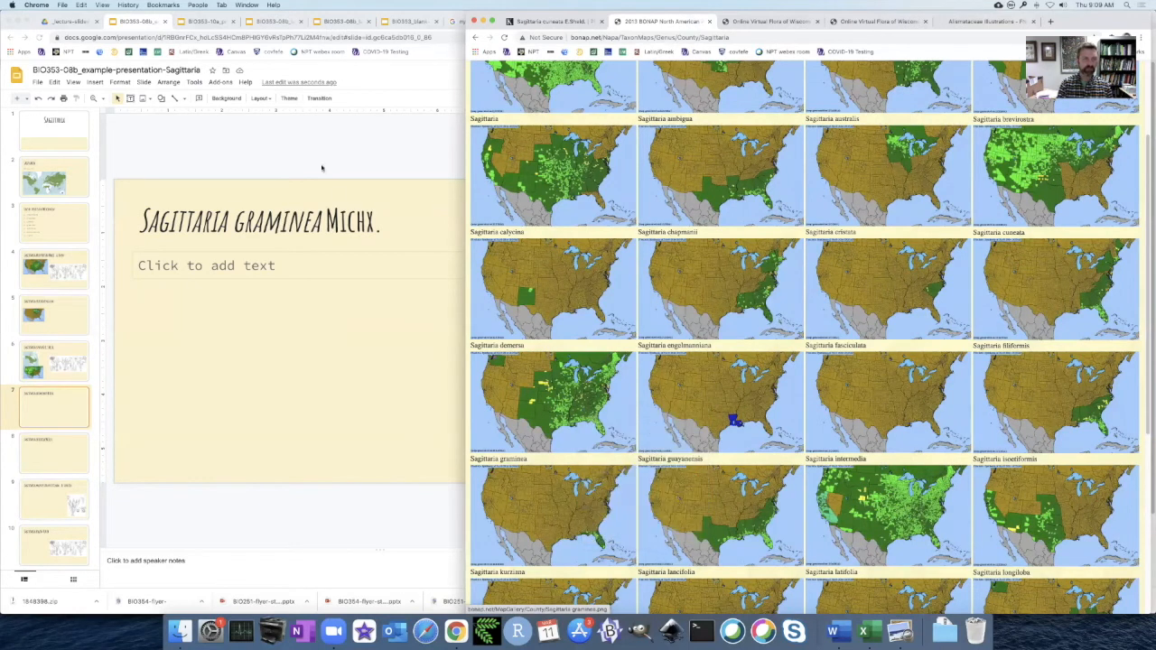
left_click(316, 156)
key("super+v")
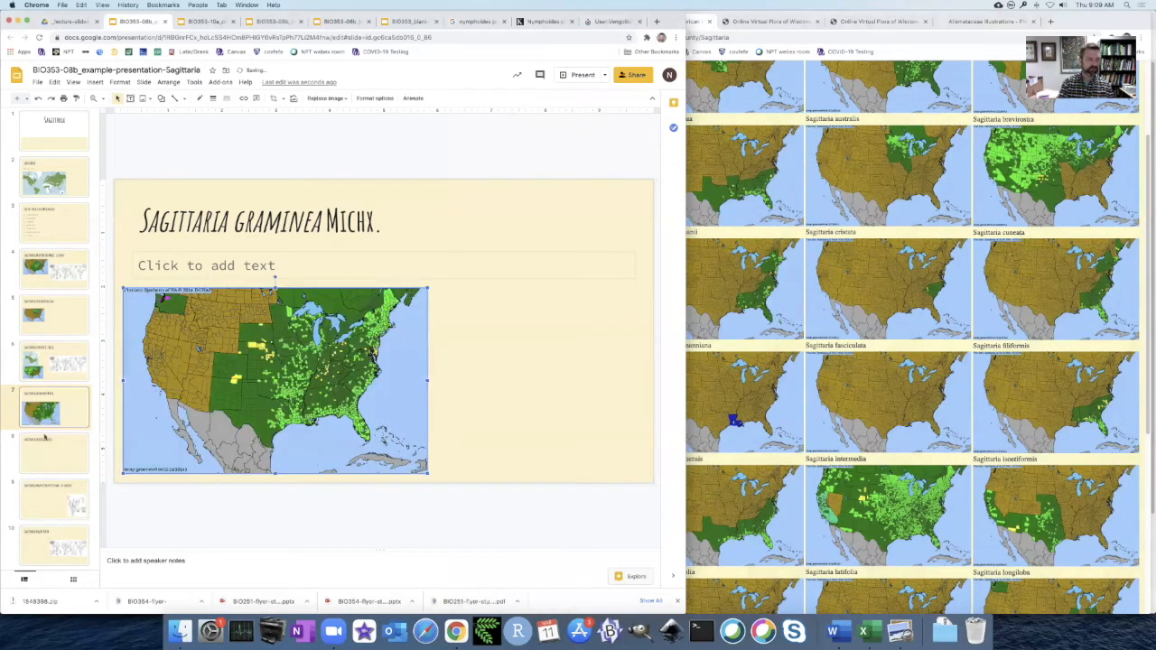
Copy the BONAP Sagittaria latifolia map and paste it onto the Sagittaria latifolia slide.
left_click(44, 437)
left_click(776, 293)
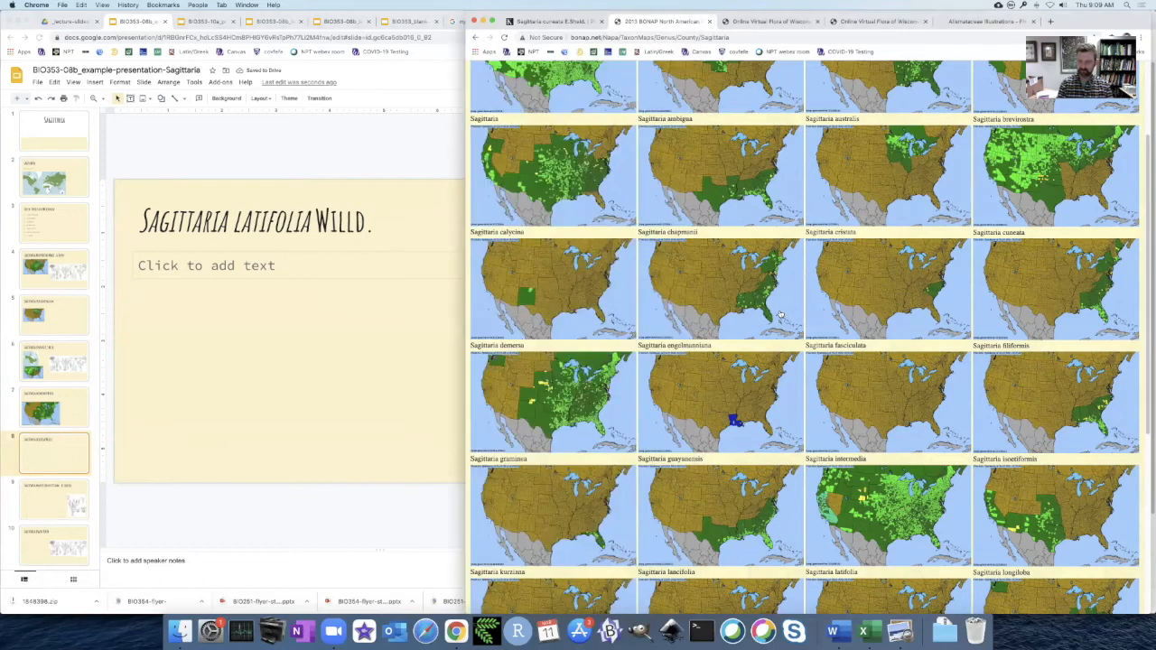
scroll(902, 297, "down", 3)
right_click(894, 366)
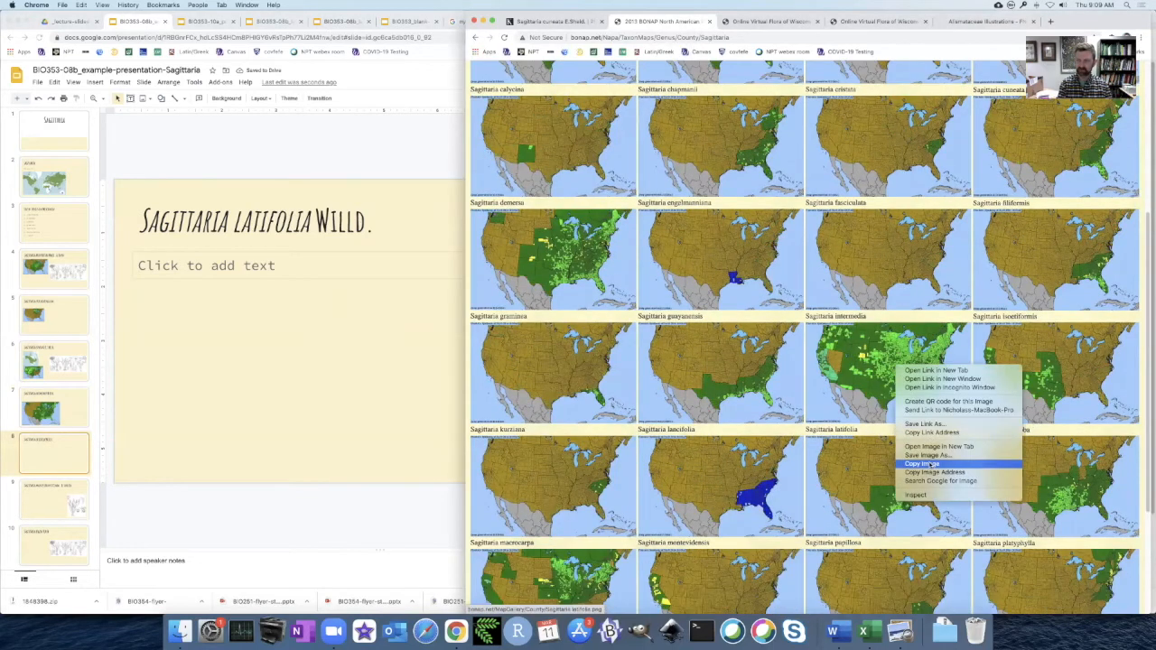
left_click(925, 463)
left_click(334, 126)
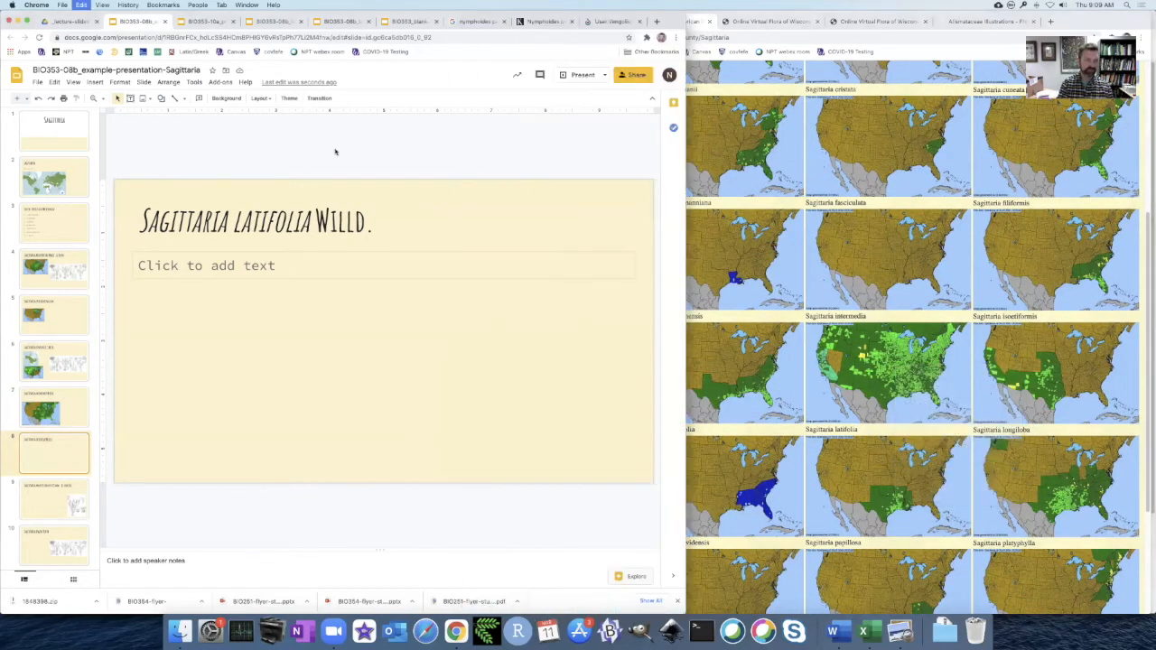
key("cmd+v")
left_click(634, 138)
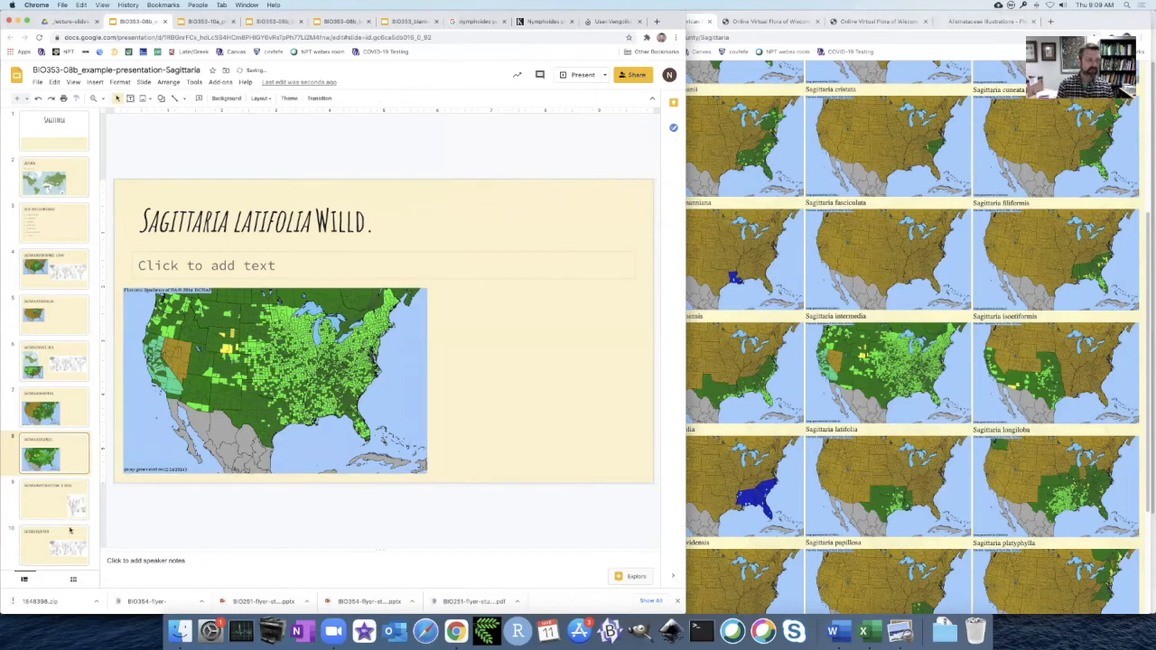
Look over the BONAP Sagittaria maps, checking Sagittaria montevidensis and Sagittaria calycina, and review the slide listing the Wisconsin species.
left_click(68, 512)
left_click(734, 495)
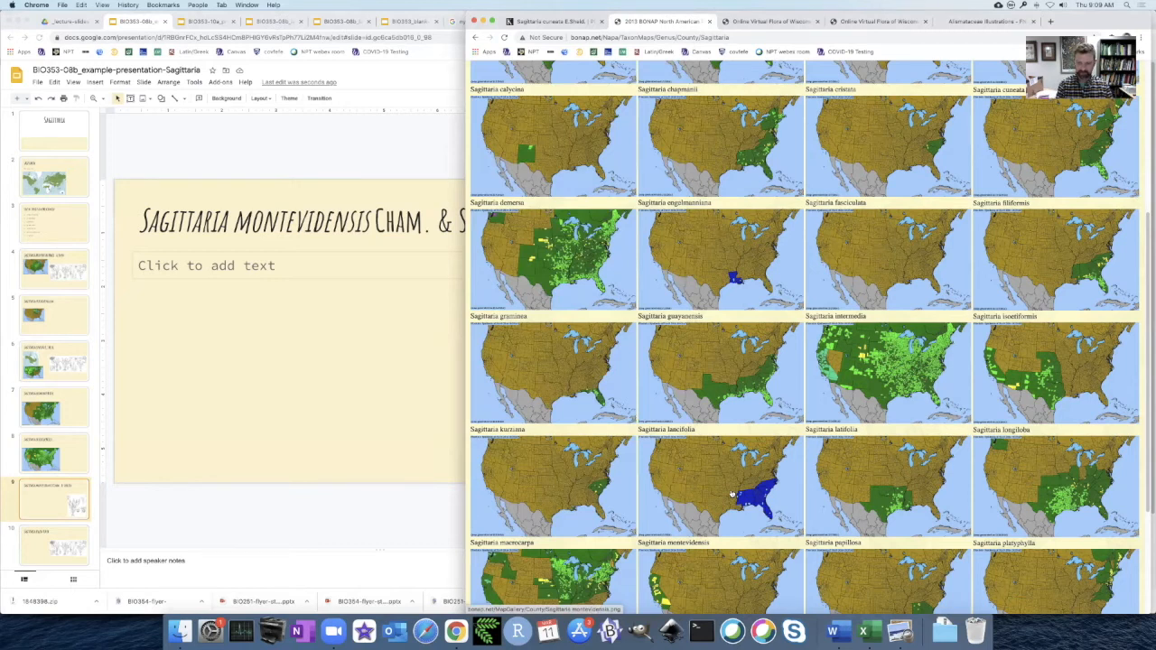
scroll(733, 494, "down", 5)
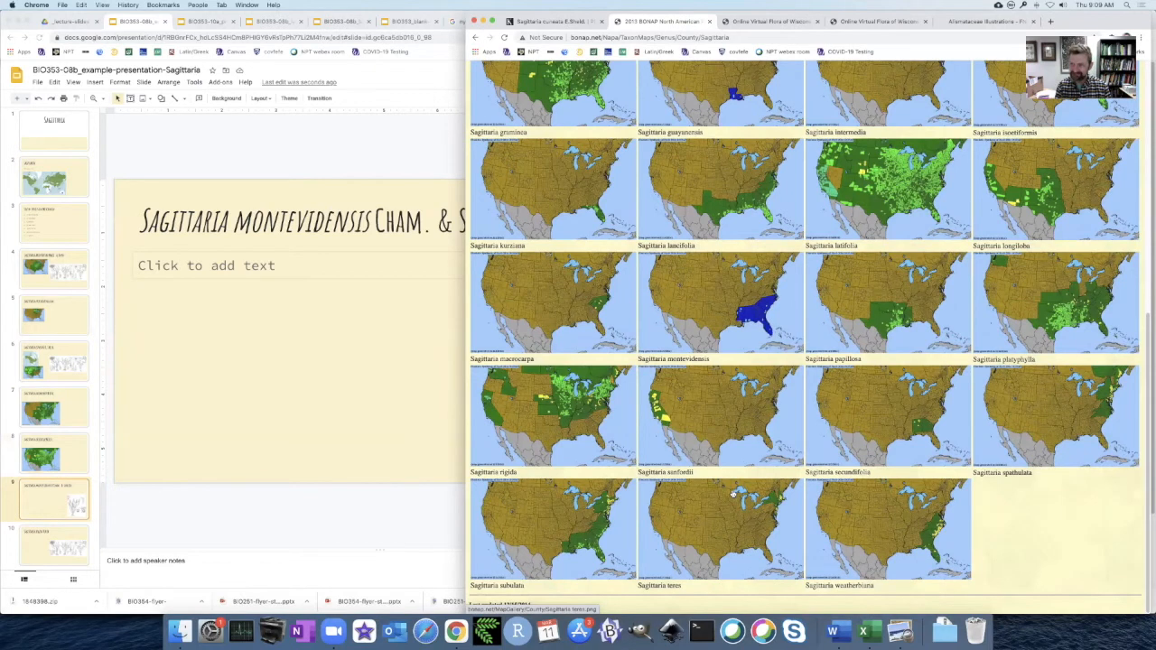
scroll(733, 494, "up", 6)
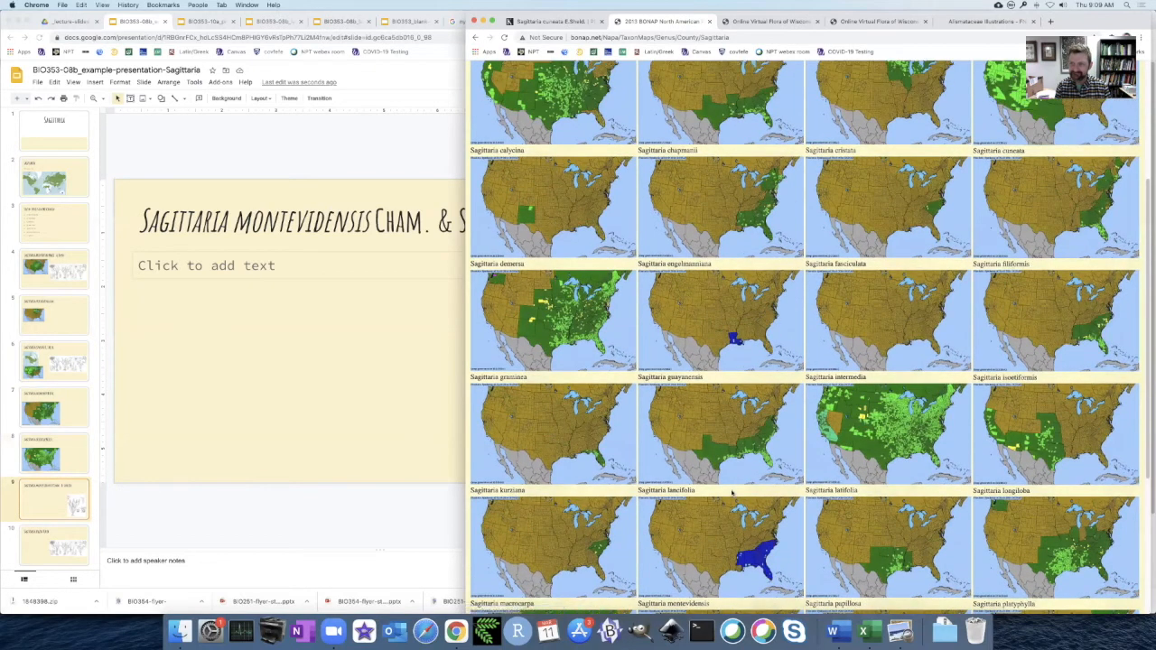
scroll(732, 492, "up", 1)
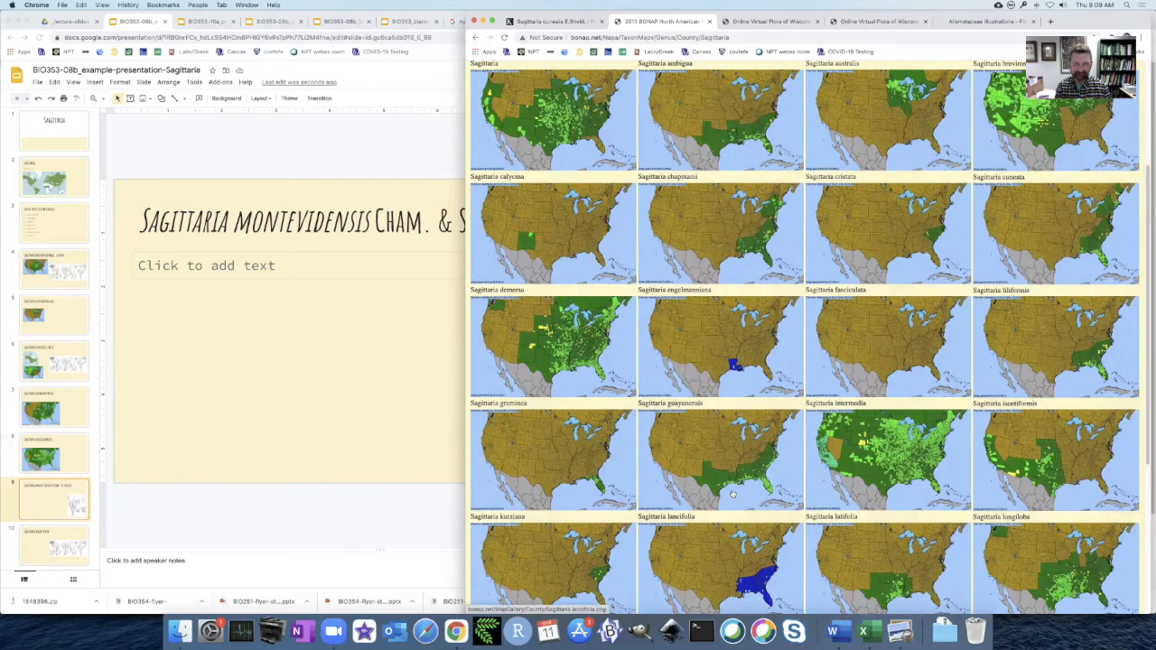
scroll(732, 493, "down", 6)
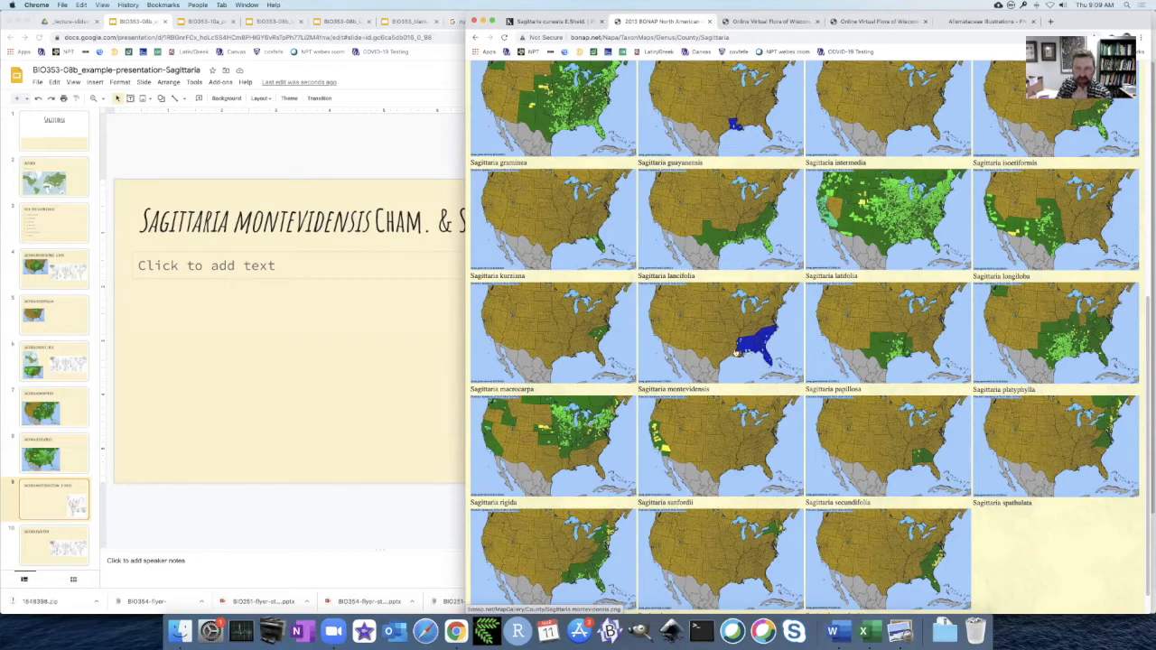
scroll(736, 352, "up", 5)
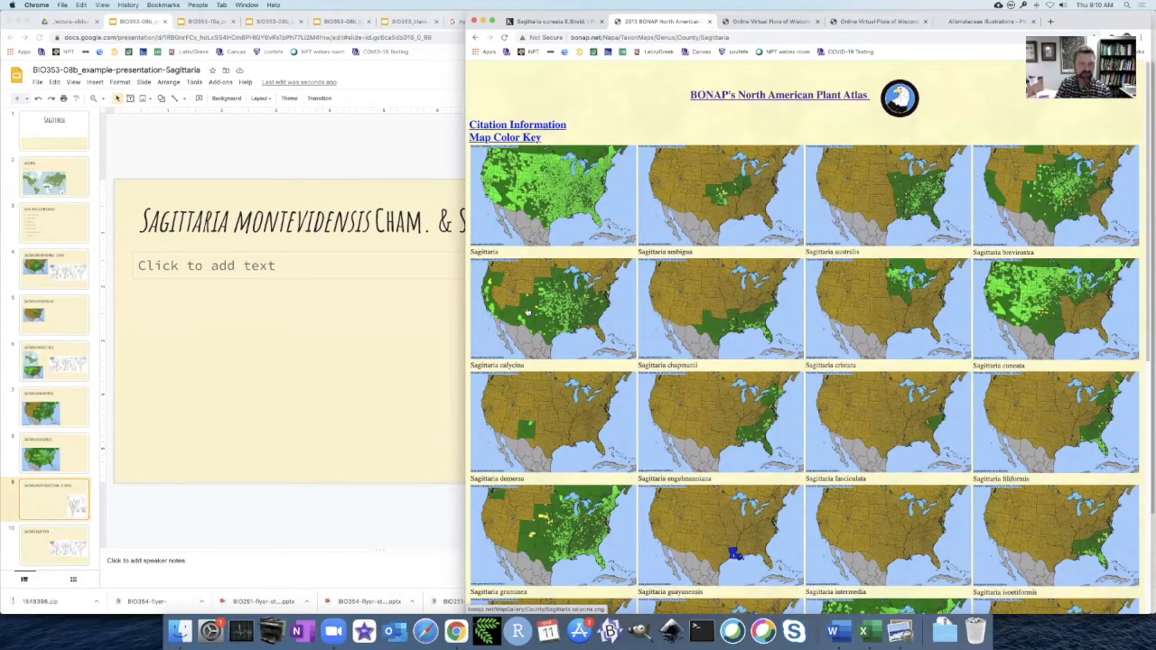
left_click(65, 232)
left_click(62, 232)
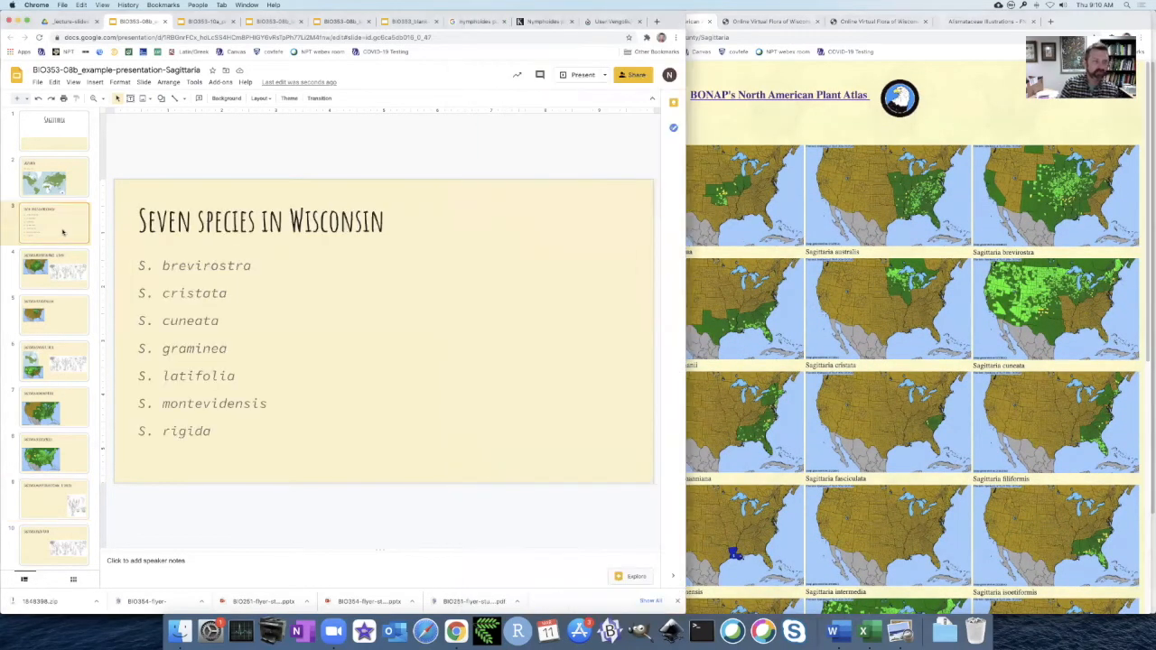
Open the Sagittaria montevidensis page on Kew's Plants of the World Online and bring up its distribution map.
left_click(733, 356)
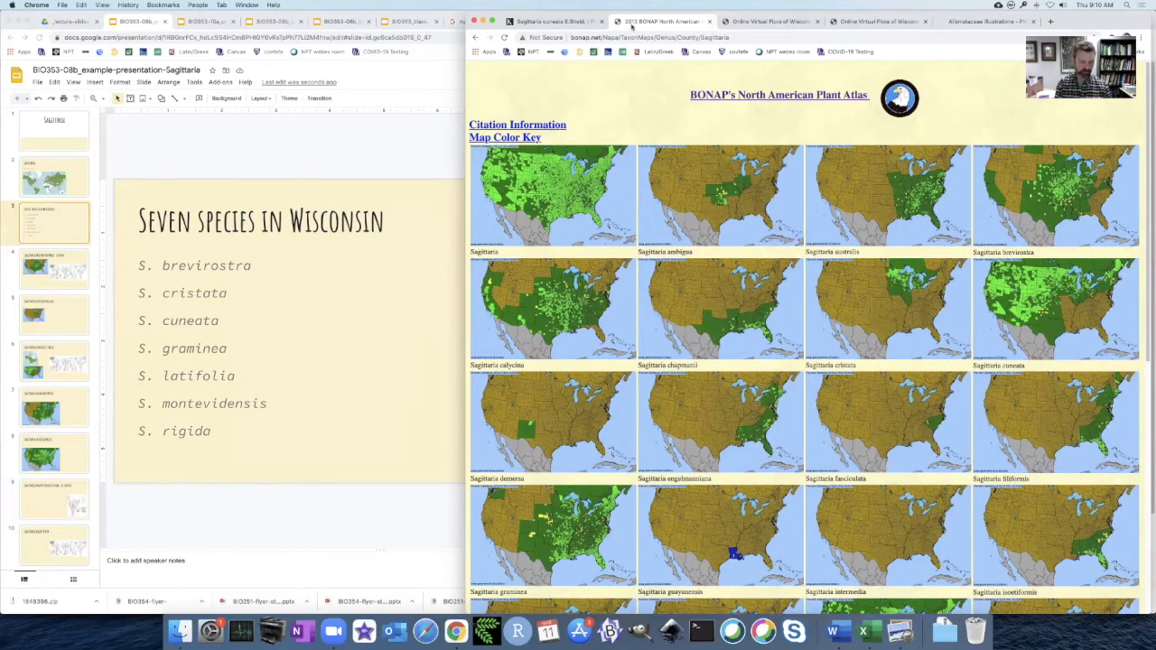
key("ctrl+shift+Tab")
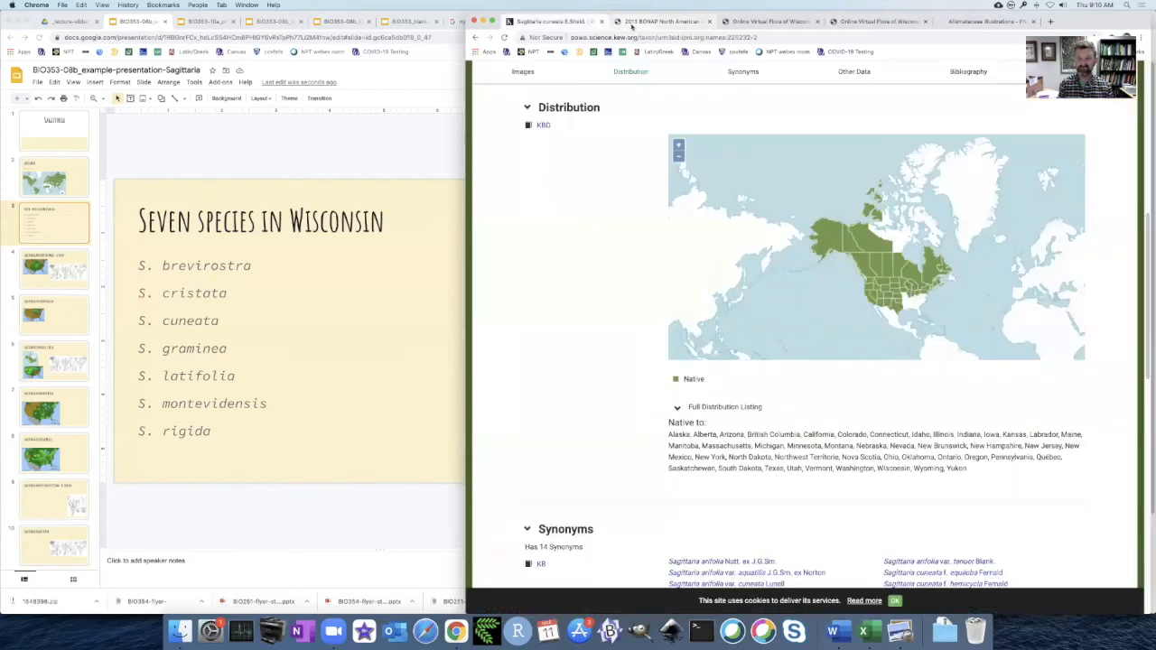
key("super+bracketleft")
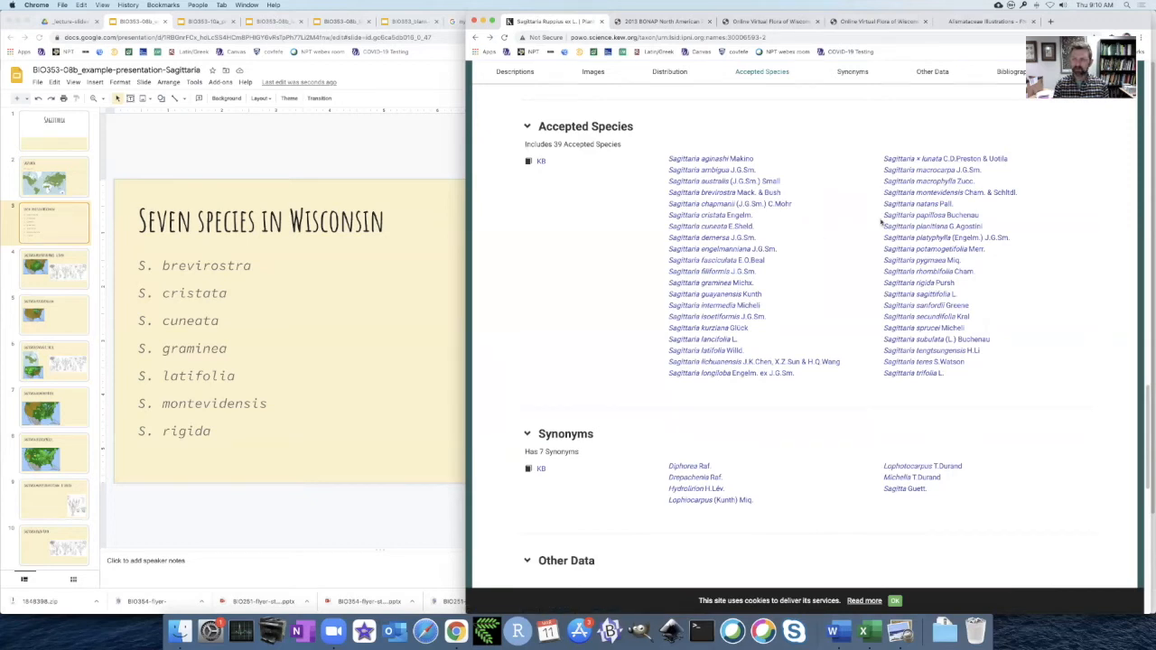
left_click(930, 193)
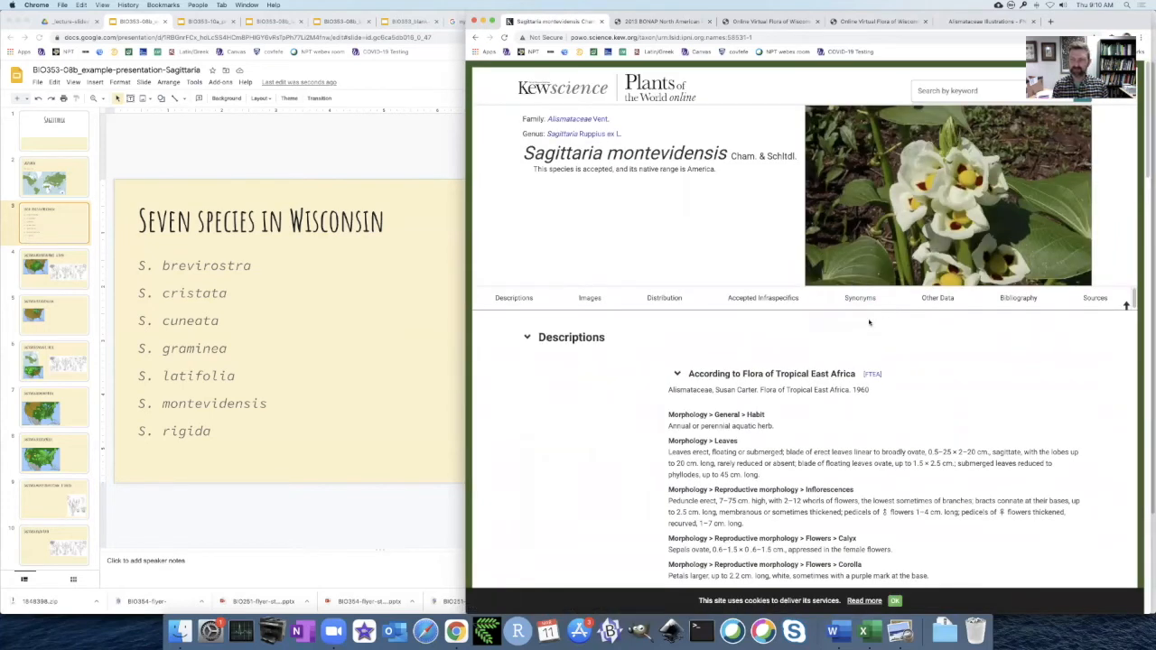
scroll(868, 322, "down", 15)
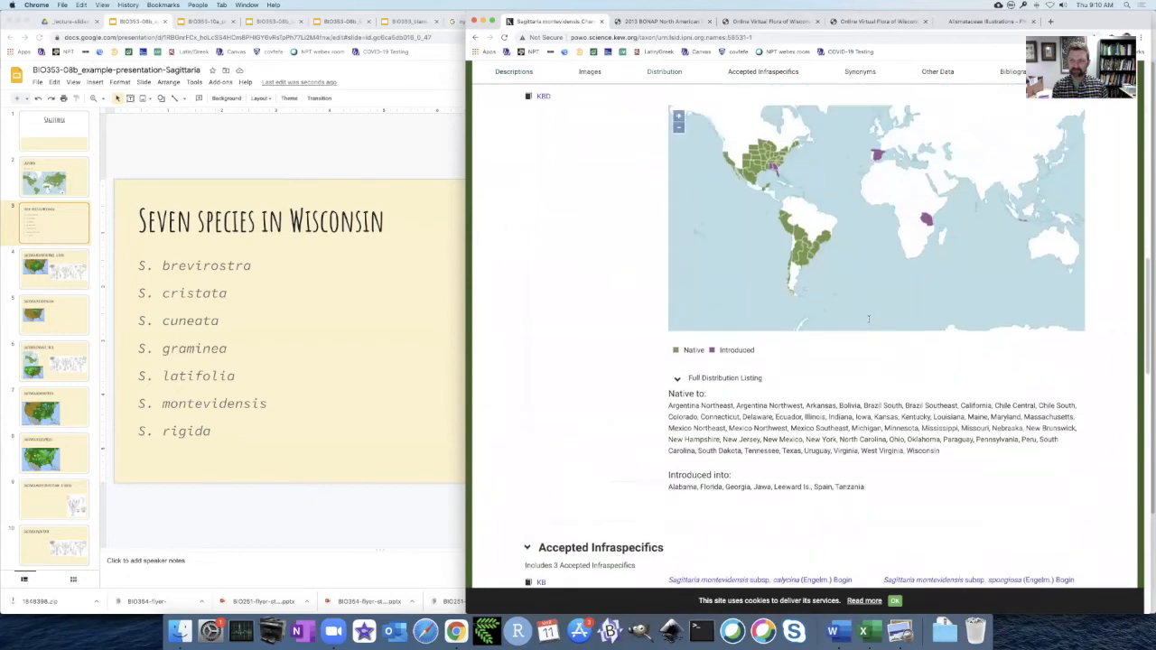
scroll(869, 318, "up", 2)
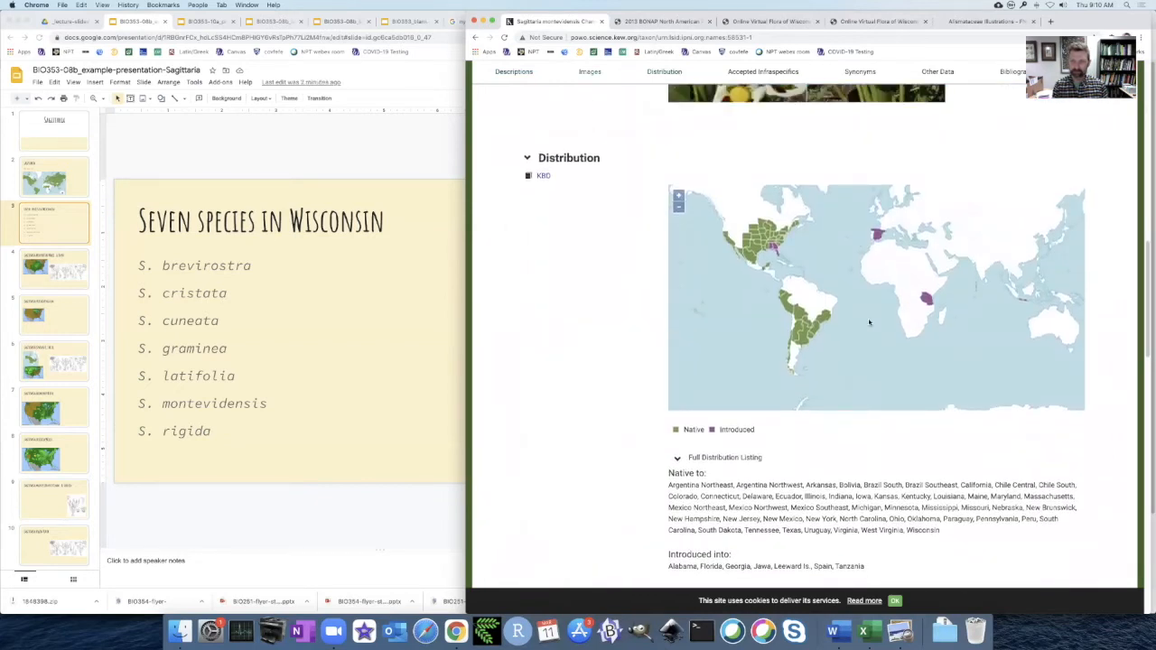
Copy the Kew distribution map and paste it onto the Sagittaria montevidensis slide.
right_click(821, 268)
left_click(843, 272)
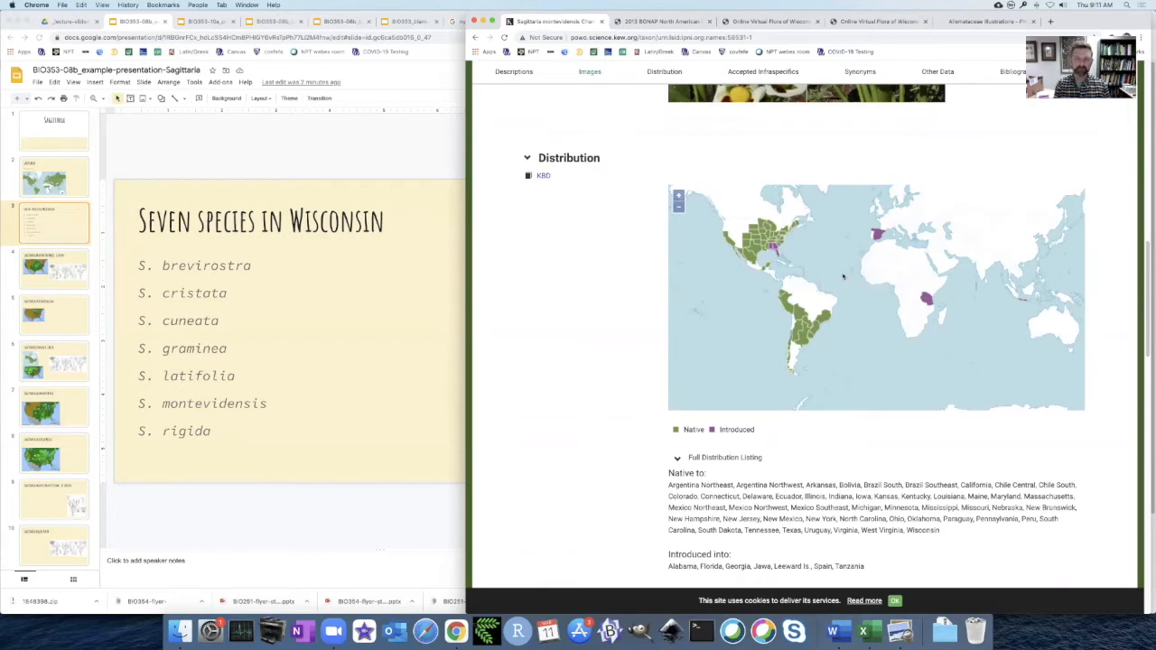
scroll(835, 272, "up", 15)
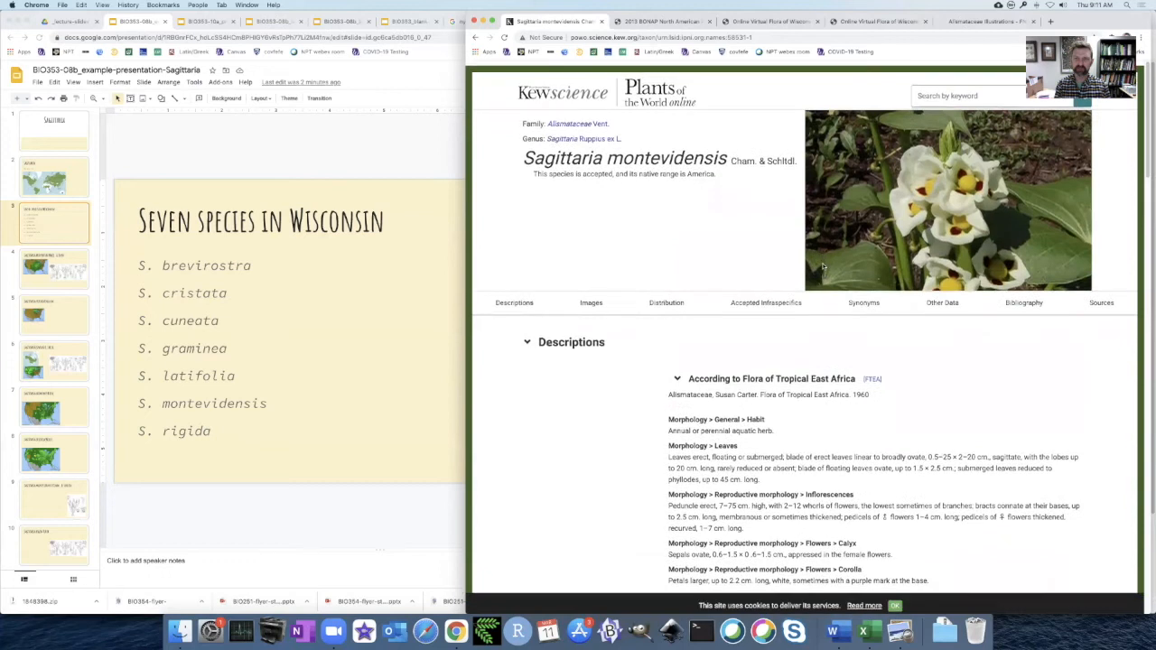
left_click(395, 156)
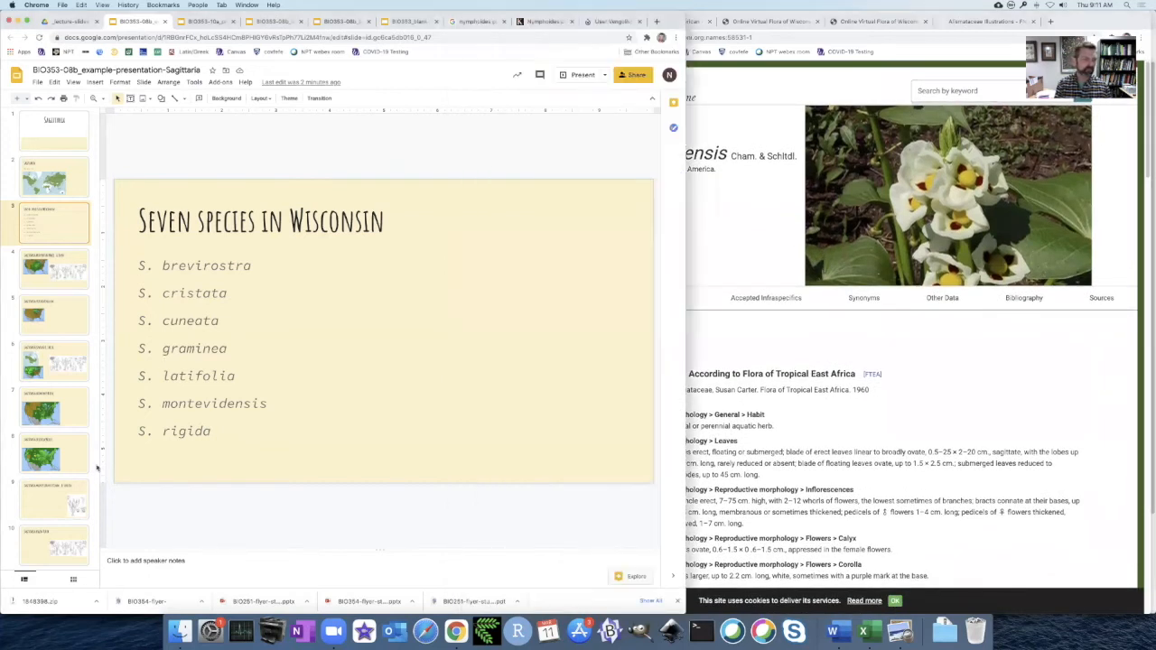
left_click(44, 495)
key("super+v")
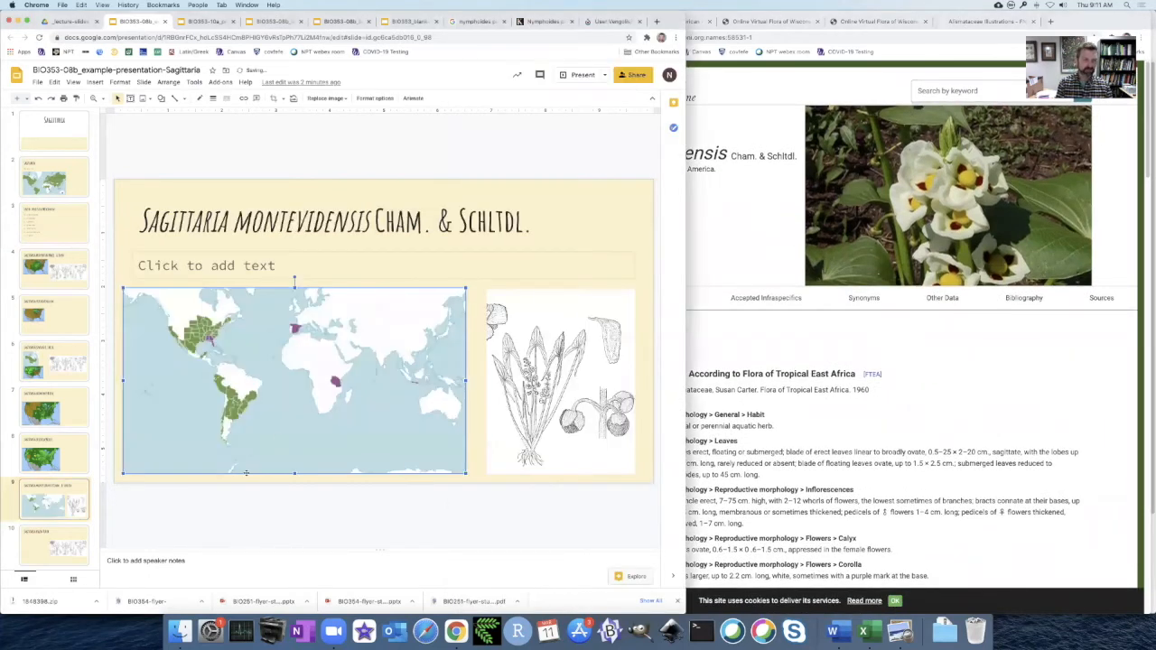
Shrink the pasted world map, crop it to the Americas, and place it just below the left part of the slide title.
left_click_drag(466, 472, 271, 457)
left_click_drag(145, 296, 155, 307)
key("Return")
left_click_drag(218, 365, 196, 310)
left_click(230, 170)
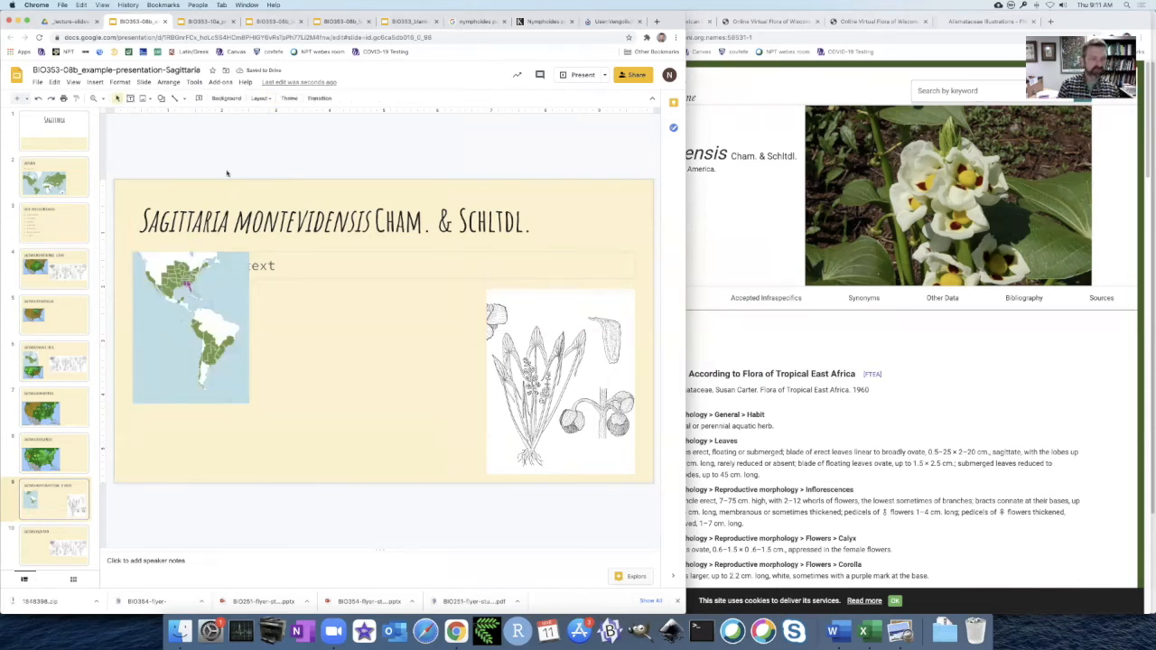
Search Kew's Plants of the World Online for Sagittaria calycina.
left_click(760, 326)
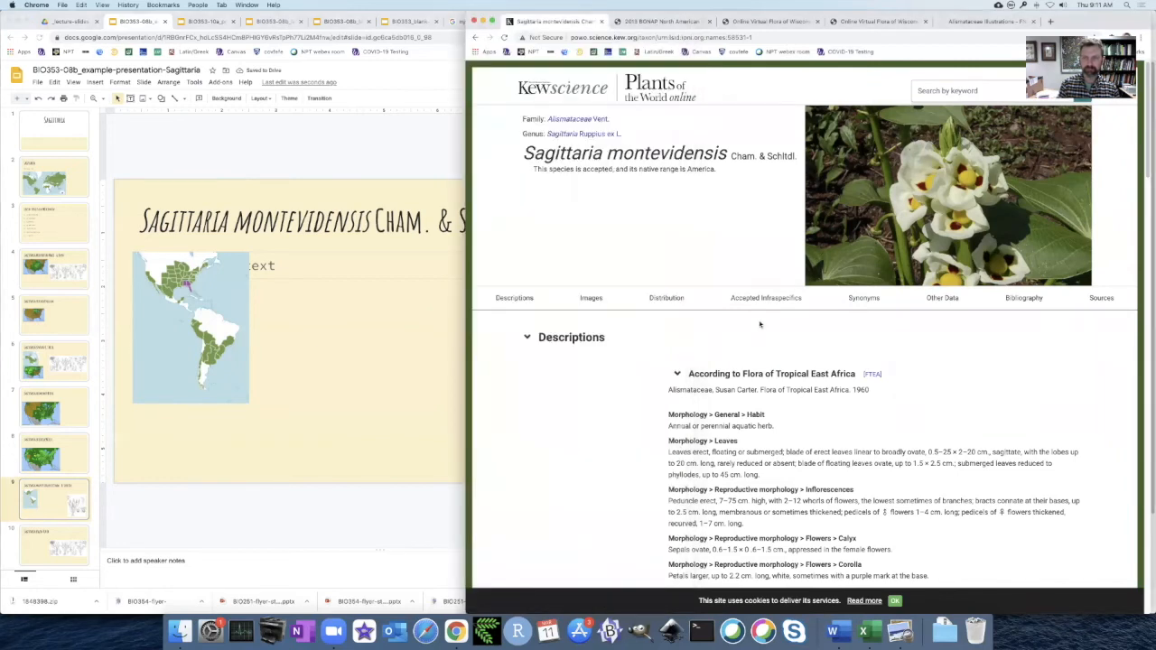
key("super+Left")
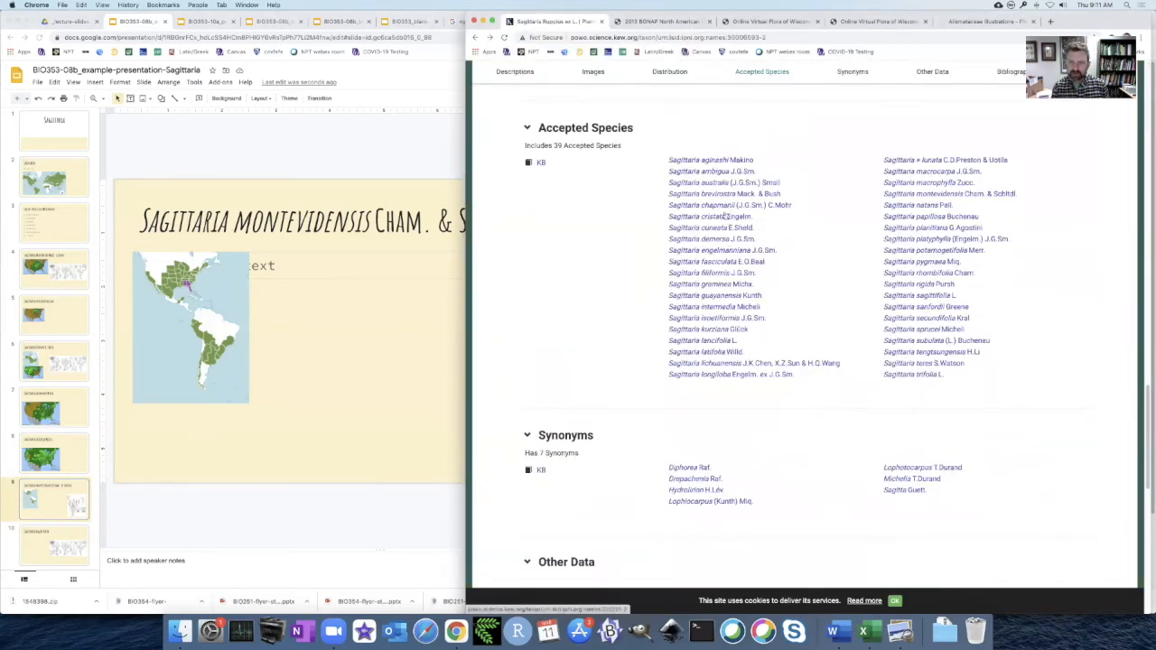
scroll(812, 191, "up", 15)
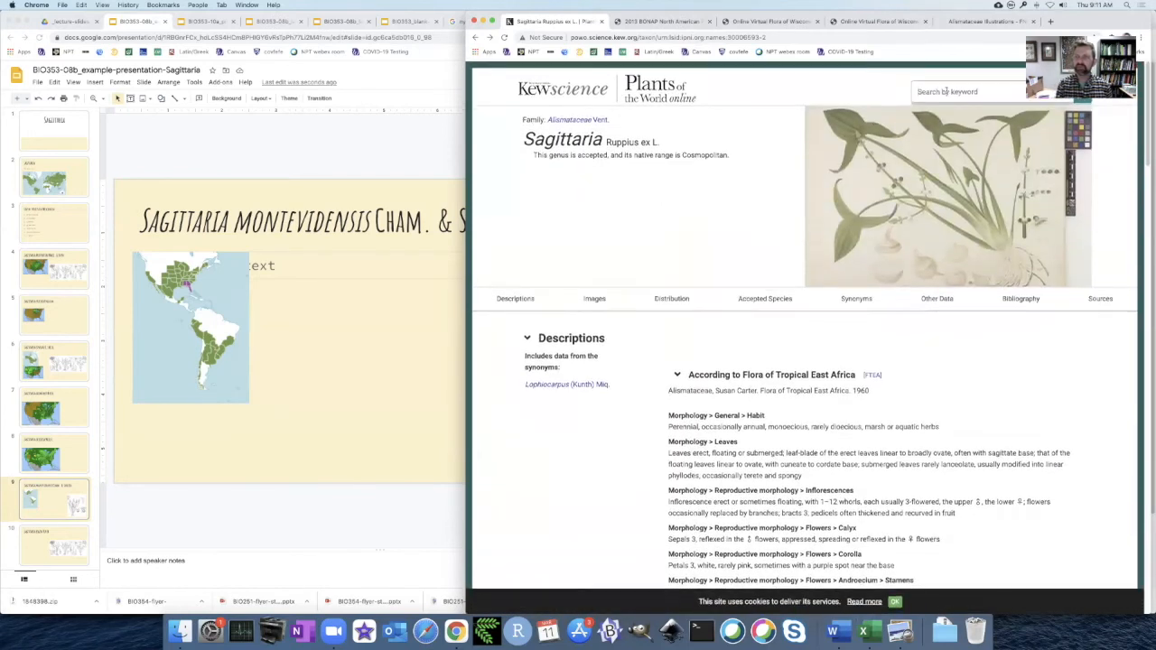
left_click(945, 90)
type("sagittaria calycina")
key("Return")
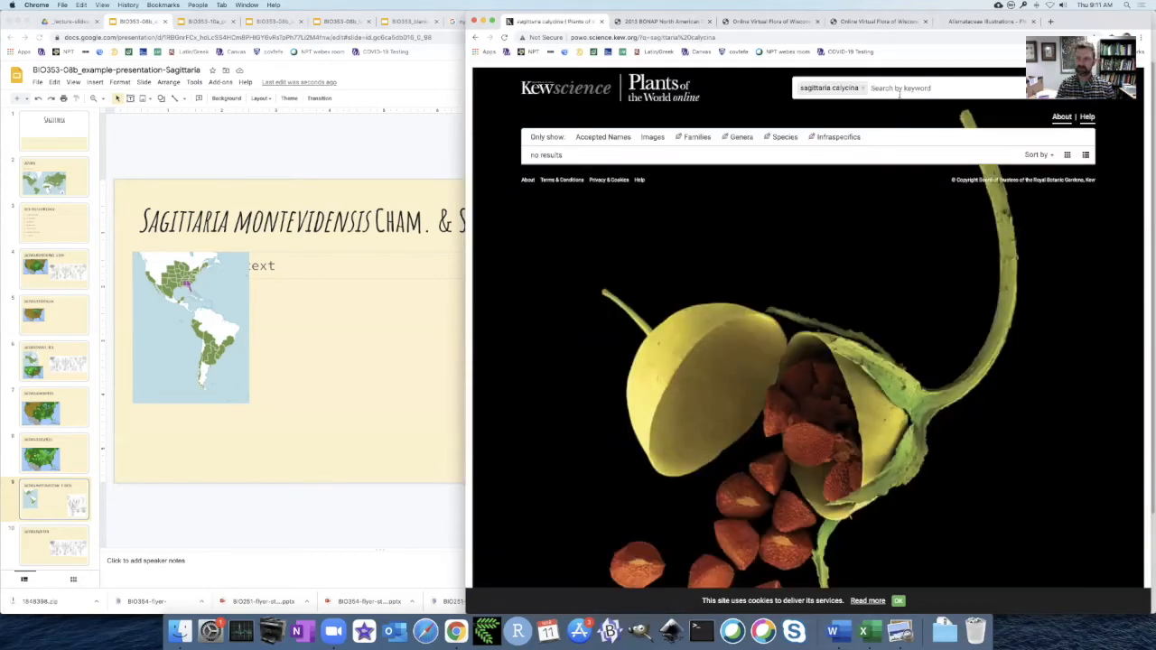
left_click(863, 88)
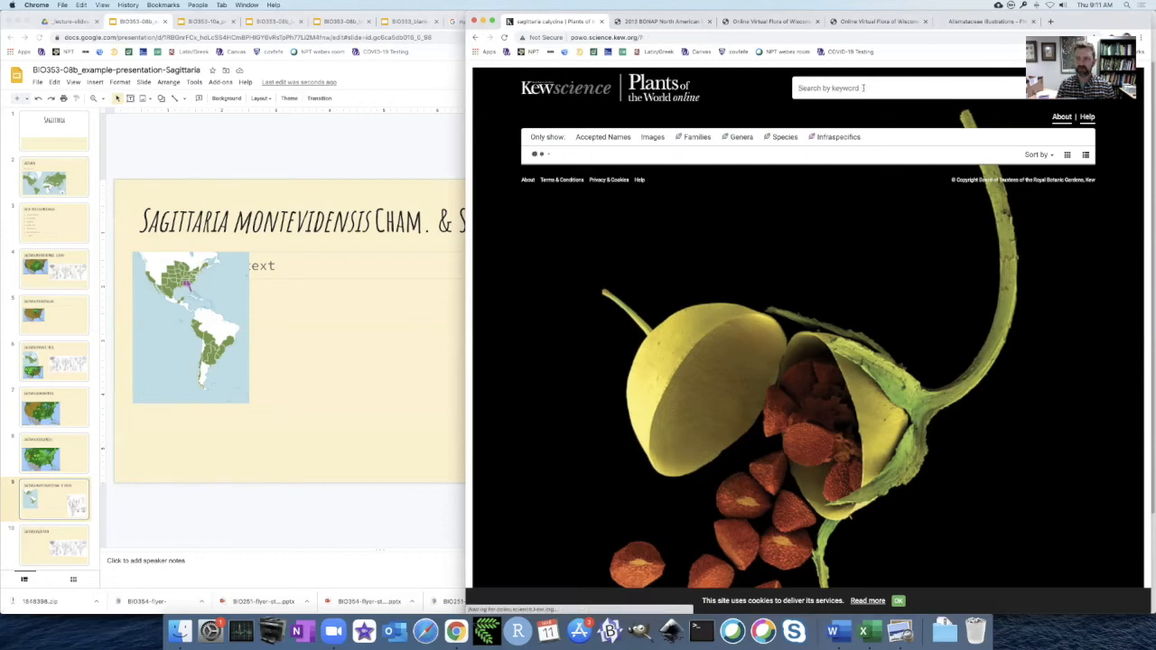
type("sagittar")
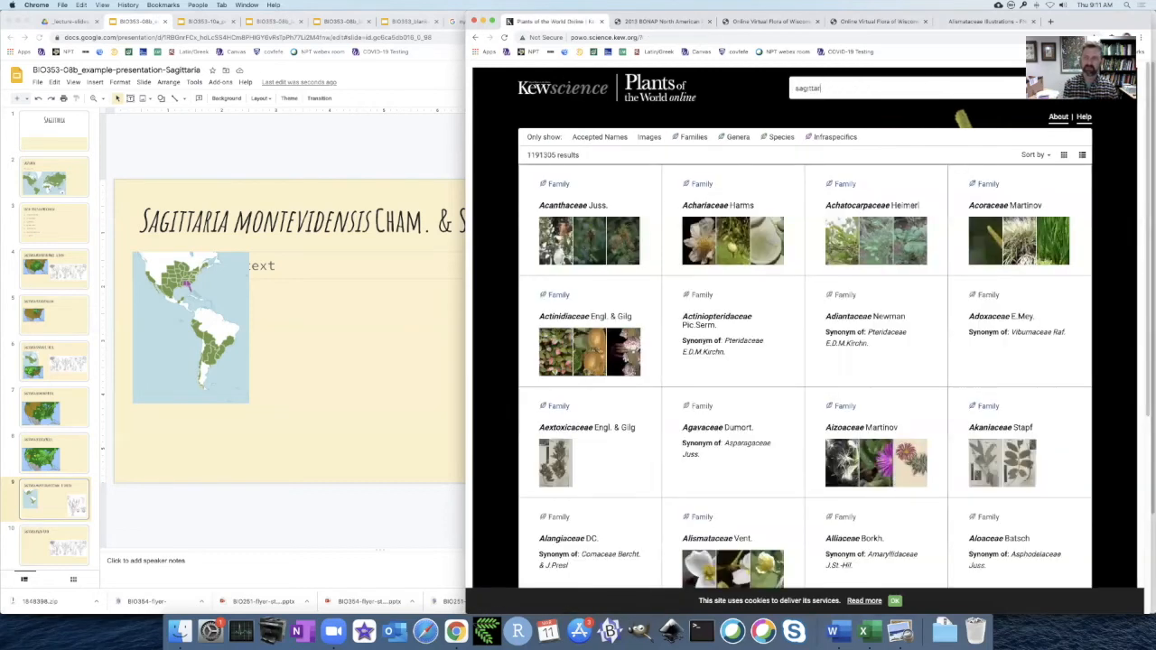
type("ia caly")
key("Return")
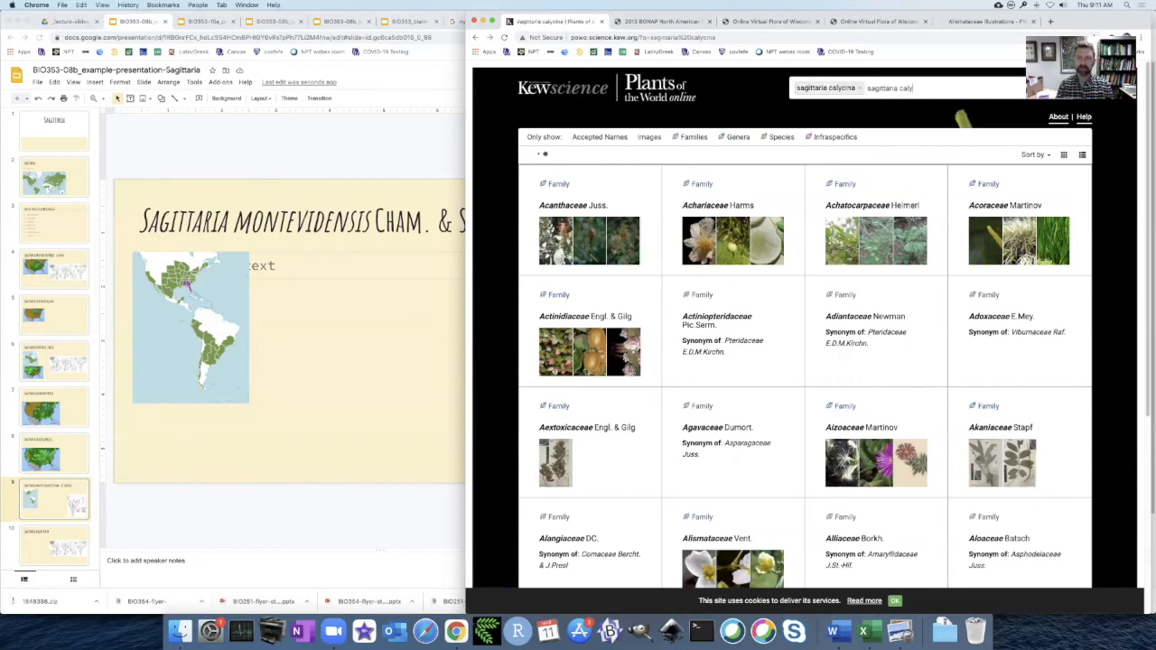
Check the synonyms of Sagittaria montevidensis on its Kew page and return to the genus's accepted species list.
key("super+bracketleft")
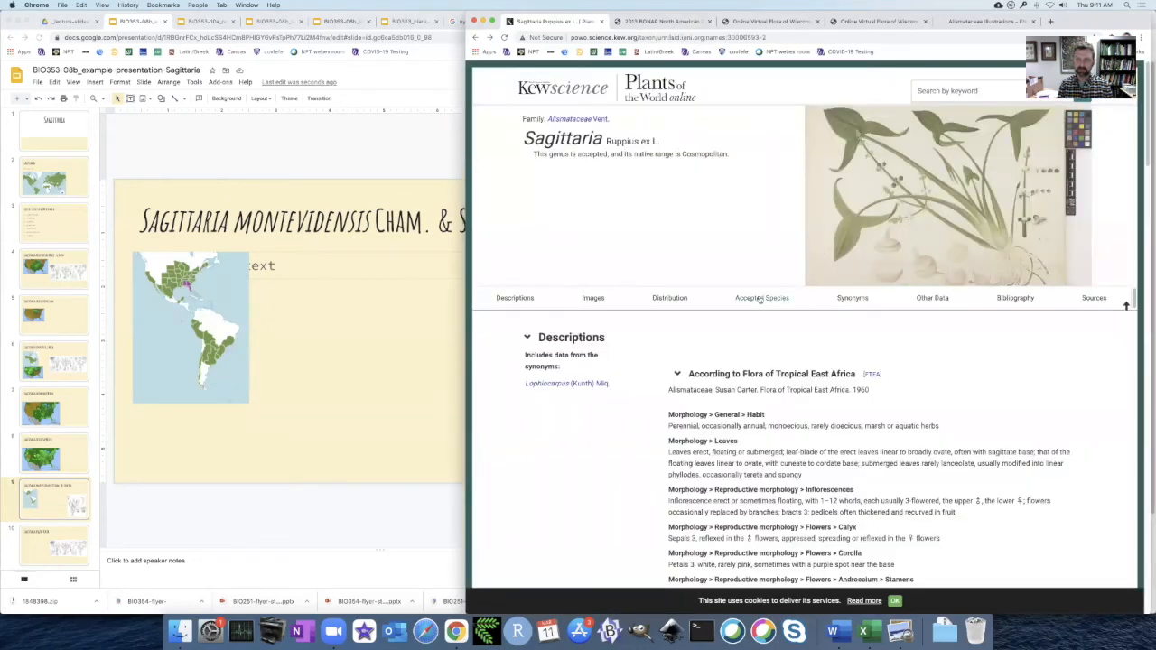
left_click(760, 298)
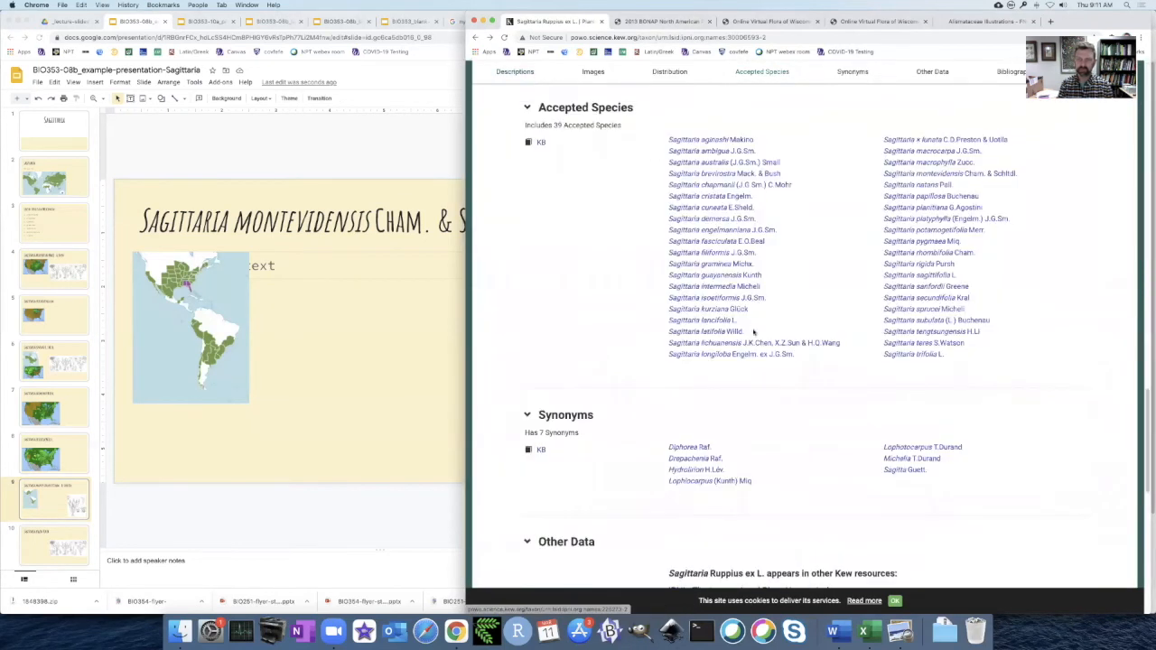
left_click(944, 173)
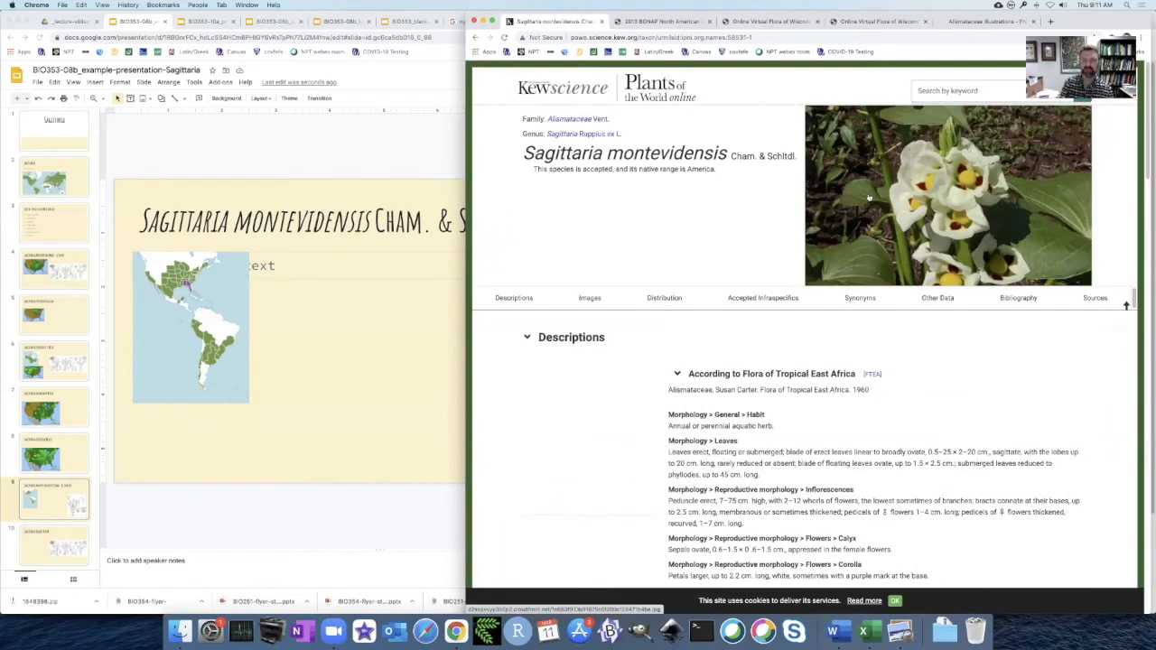
left_click(858, 298)
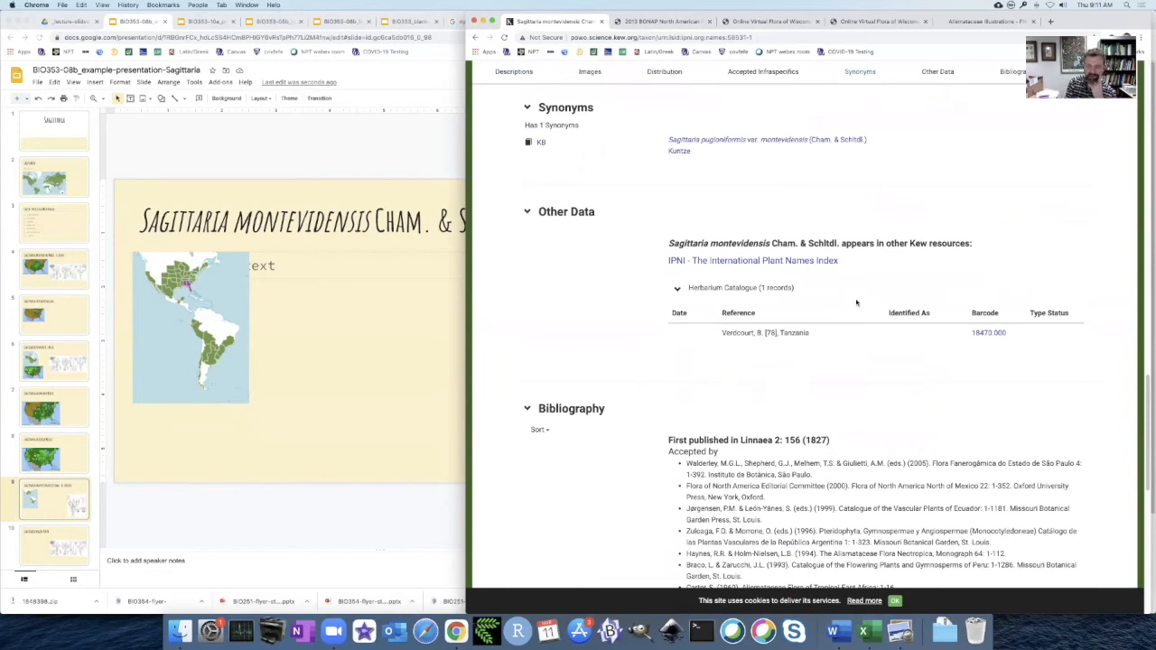
key("super+bracketleft")
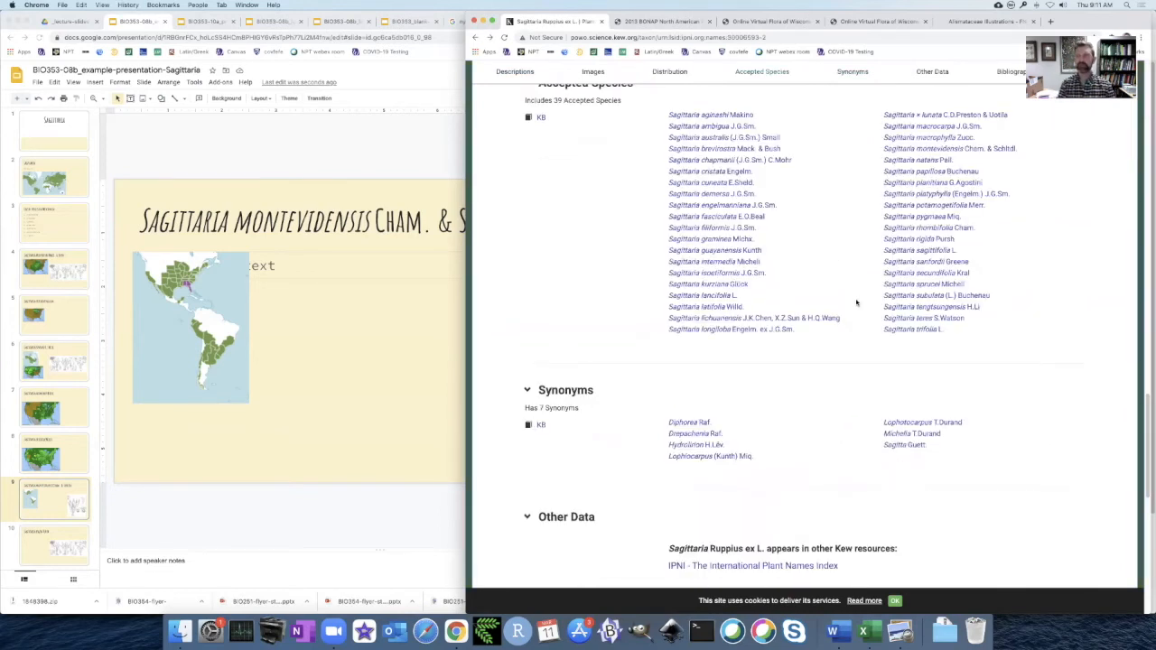
Open the Sagittaria montevidensis treatment from the Flora of North America genus page and examine its description and distribution.
left_click(987, 21)
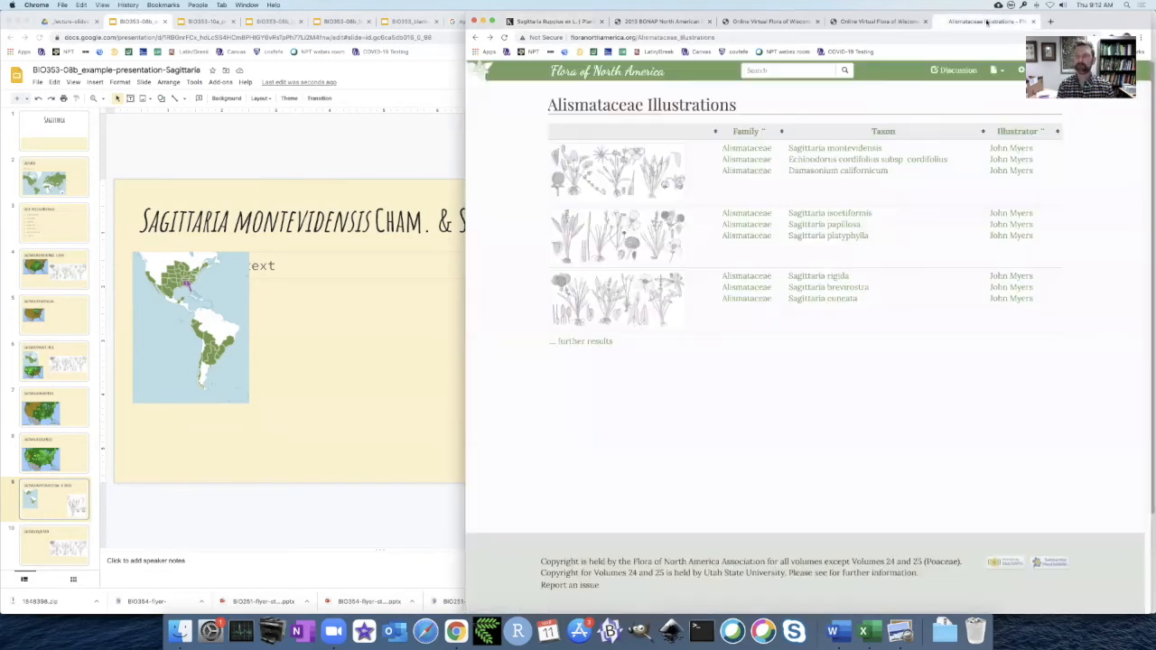
key("super+bracketleft")
key("super+bracketleft")
key("super+bracketleft")
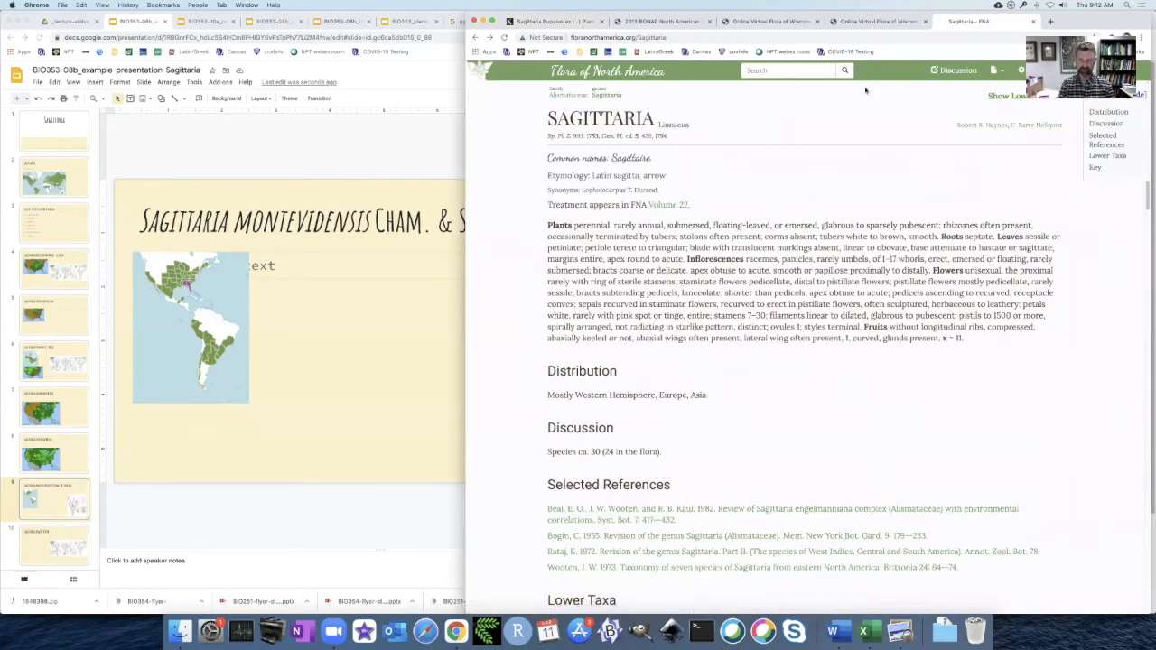
scroll(768, 292, "down", 5)
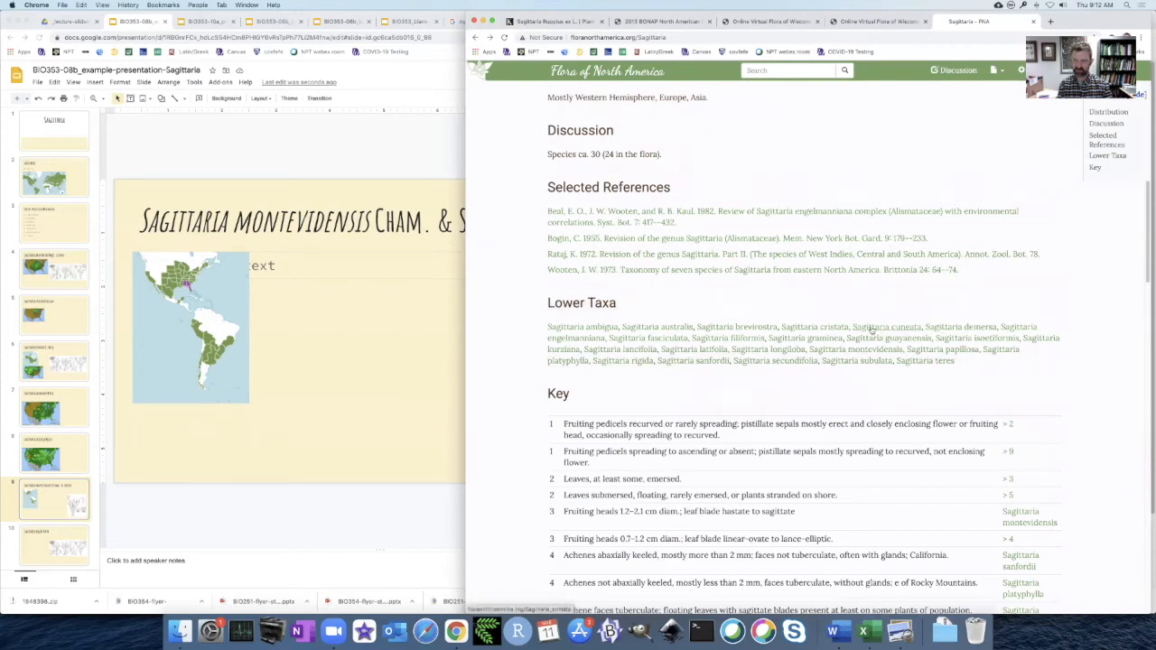
left_click(844, 354)
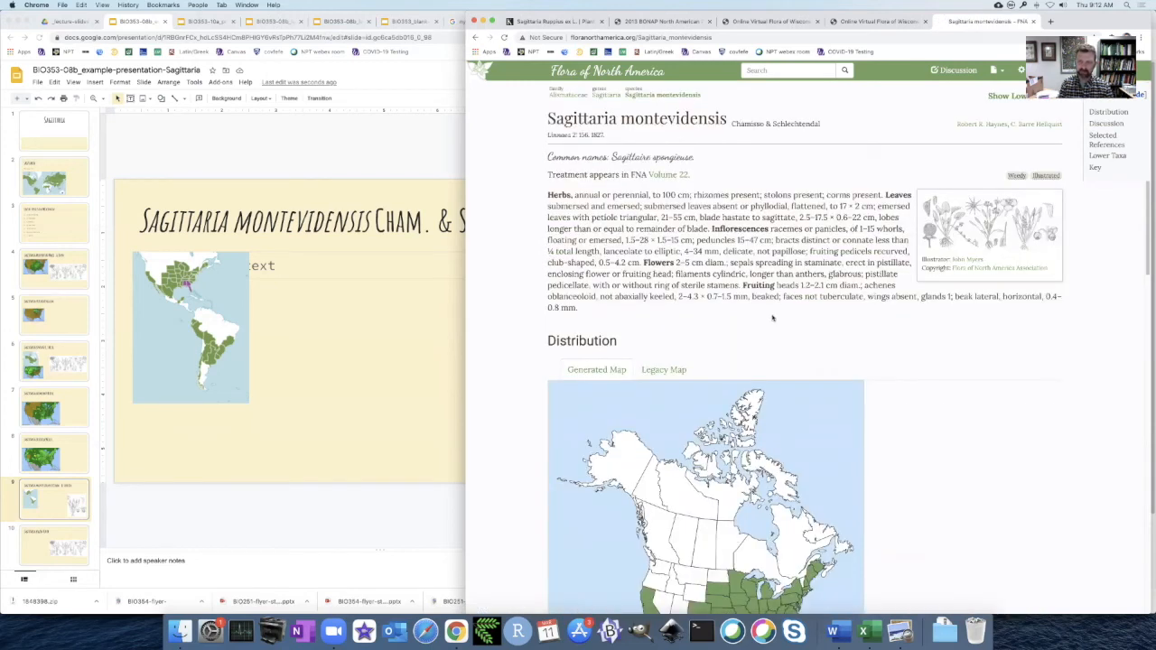
scroll(772, 318, "down", 1)
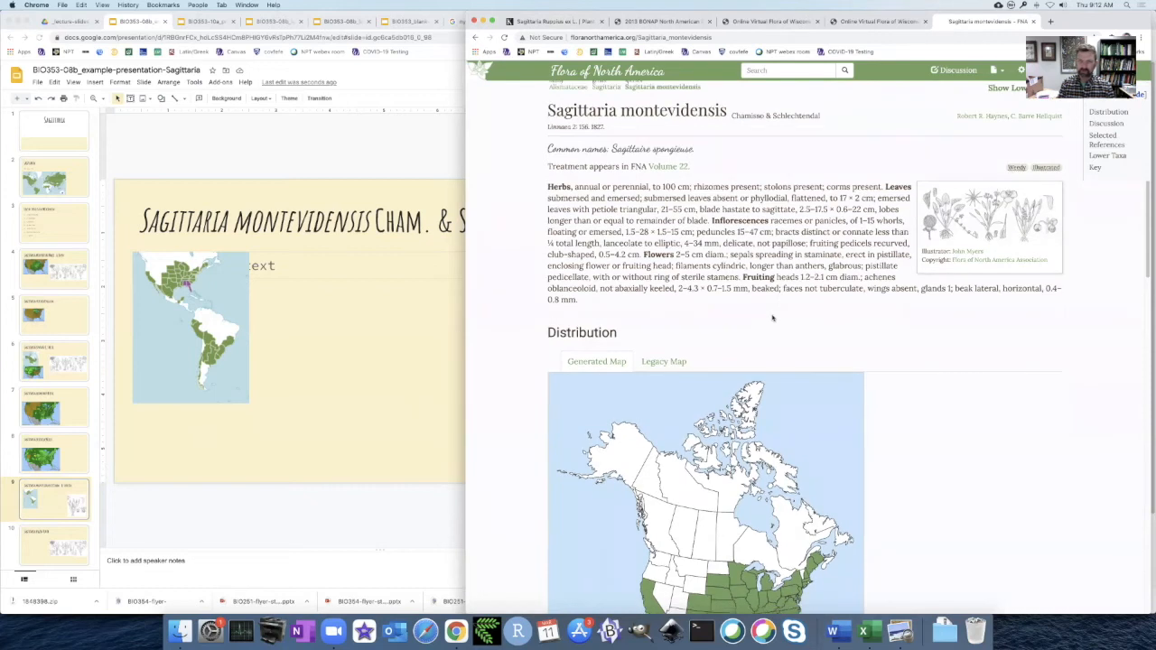
Examine the Flora of North America distribution, subspecies and key for Sagittaria montevidensis, and return to Kew's list of accepted Sagittaria species.
scroll(772, 318, "up", 1)
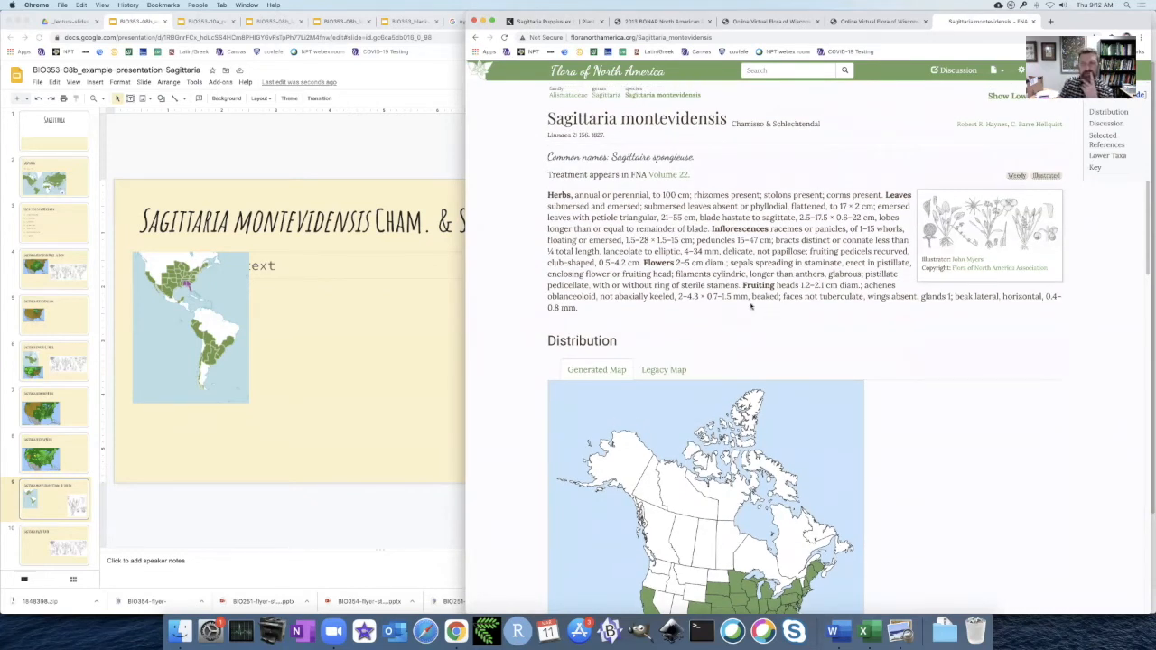
scroll(700, 274, "down", 10)
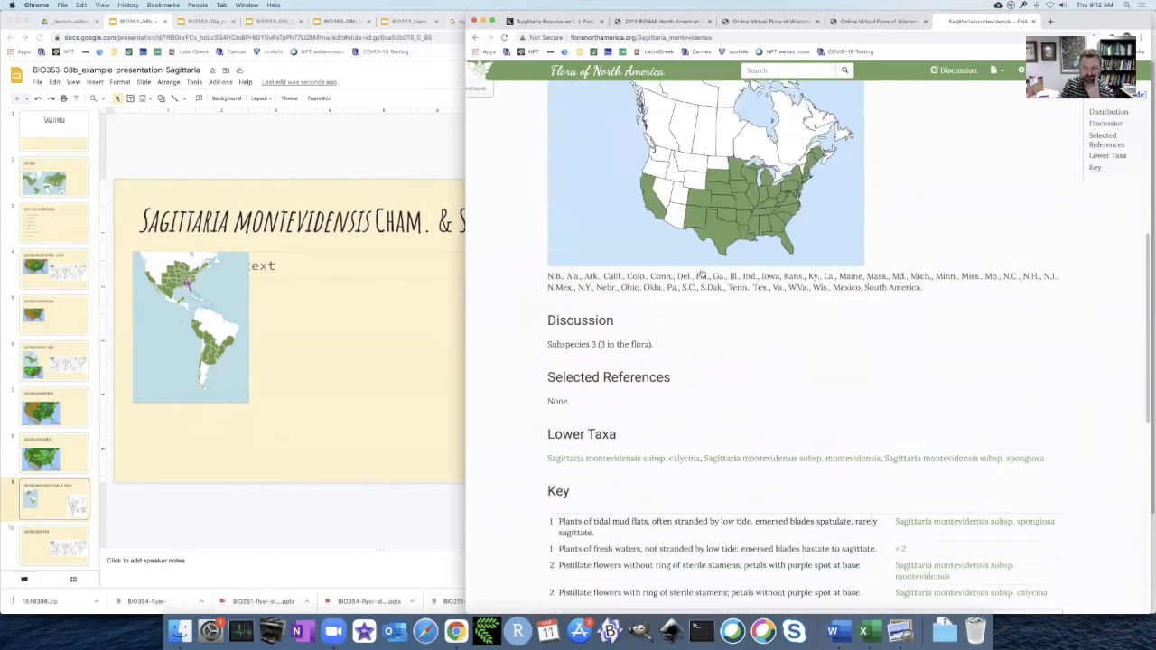
scroll(701, 274, "down", 5)
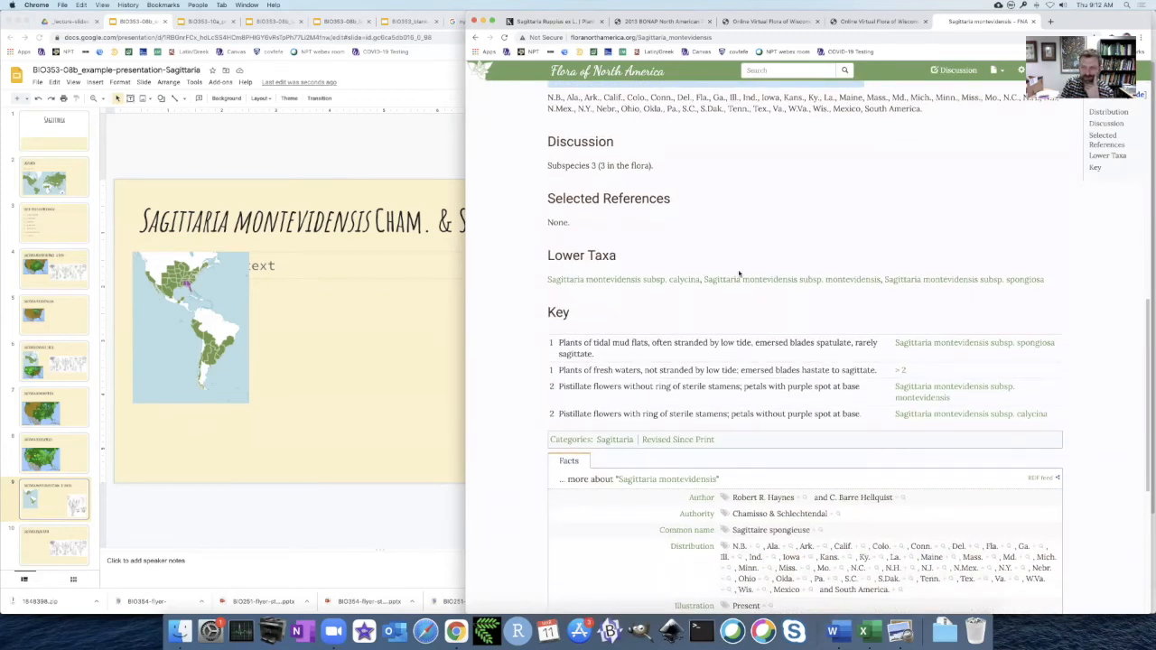
scroll(741, 271, "down", 5)
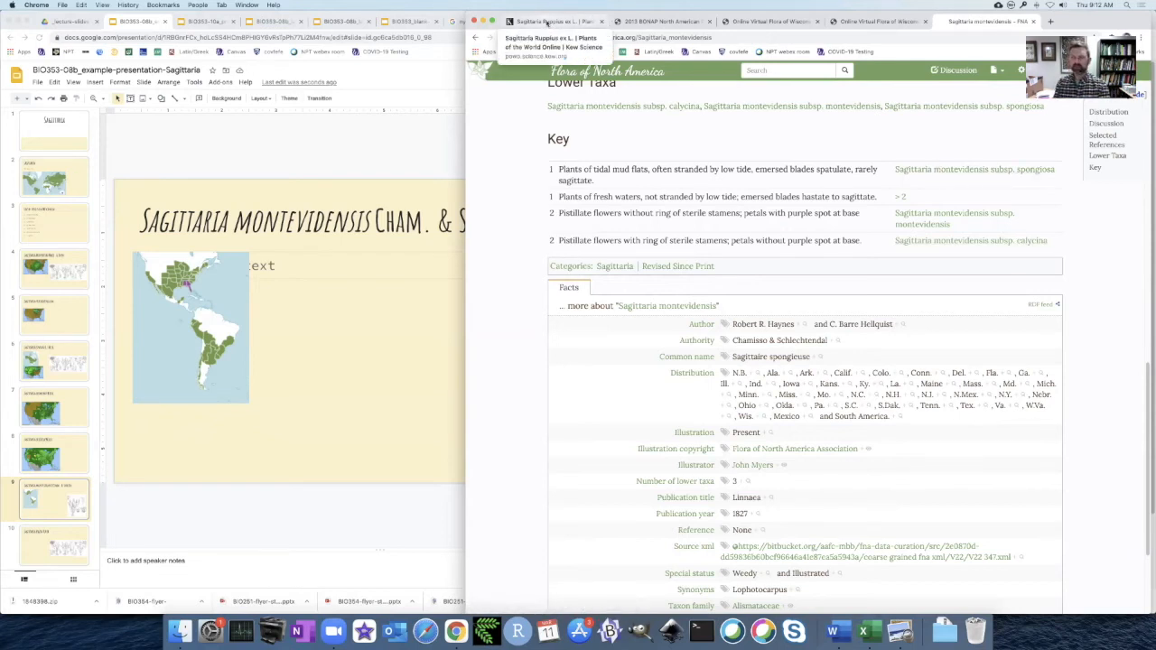
left_click(547, 22)
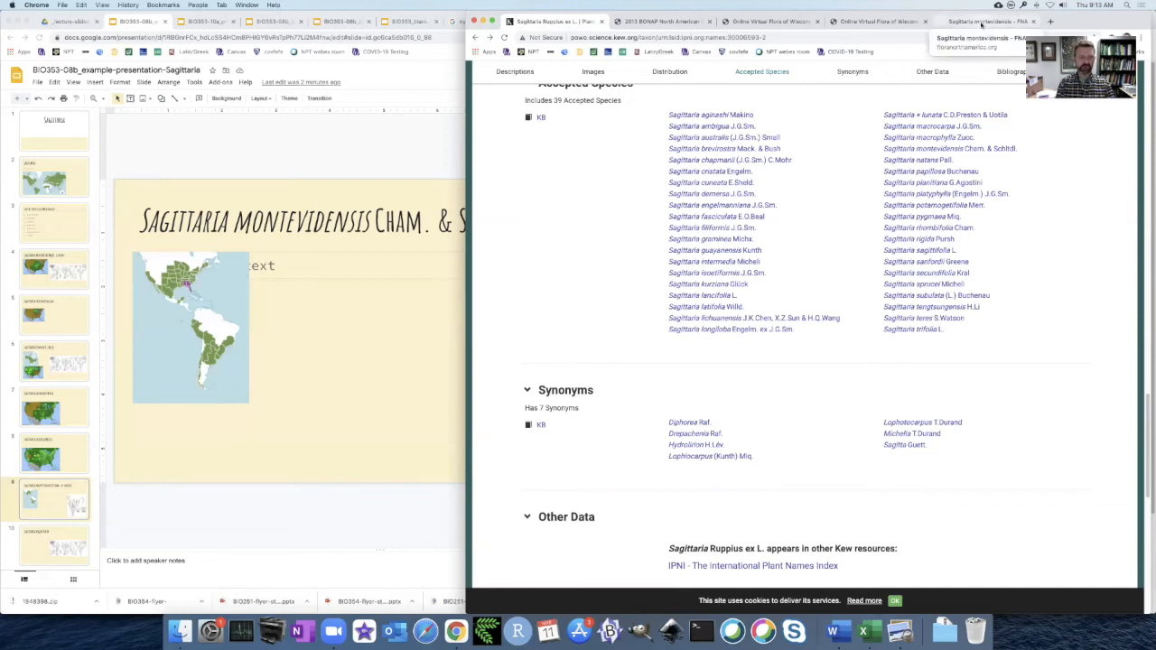
Copy BONAP's Sagittaria calycina map and paste it into the Sagittaria montevidensis slide, between the Americas map and the illustration.
left_click(666, 27)
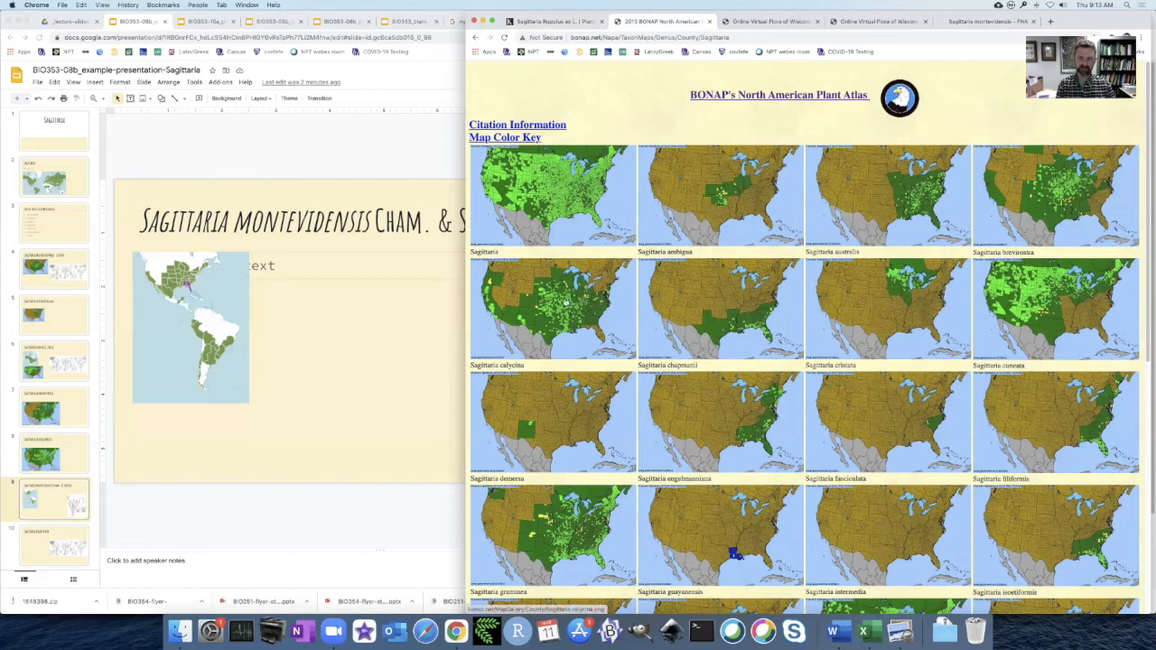
right_click(564, 313)
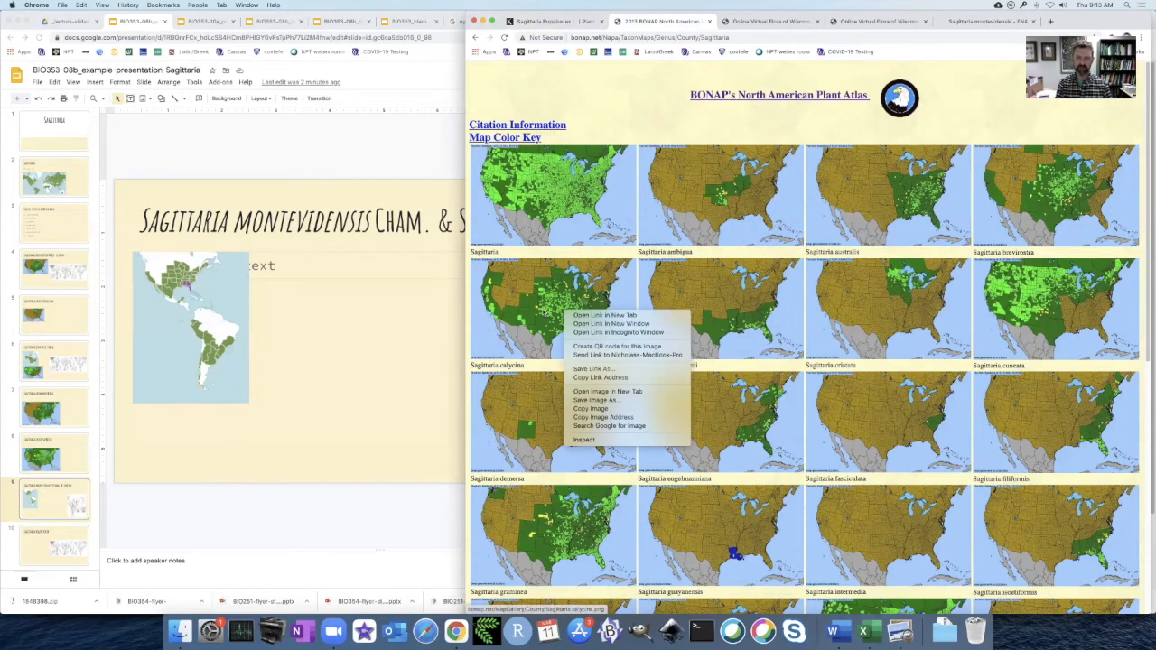
left_click(637, 409)
left_click(378, 161)
key("super+v")
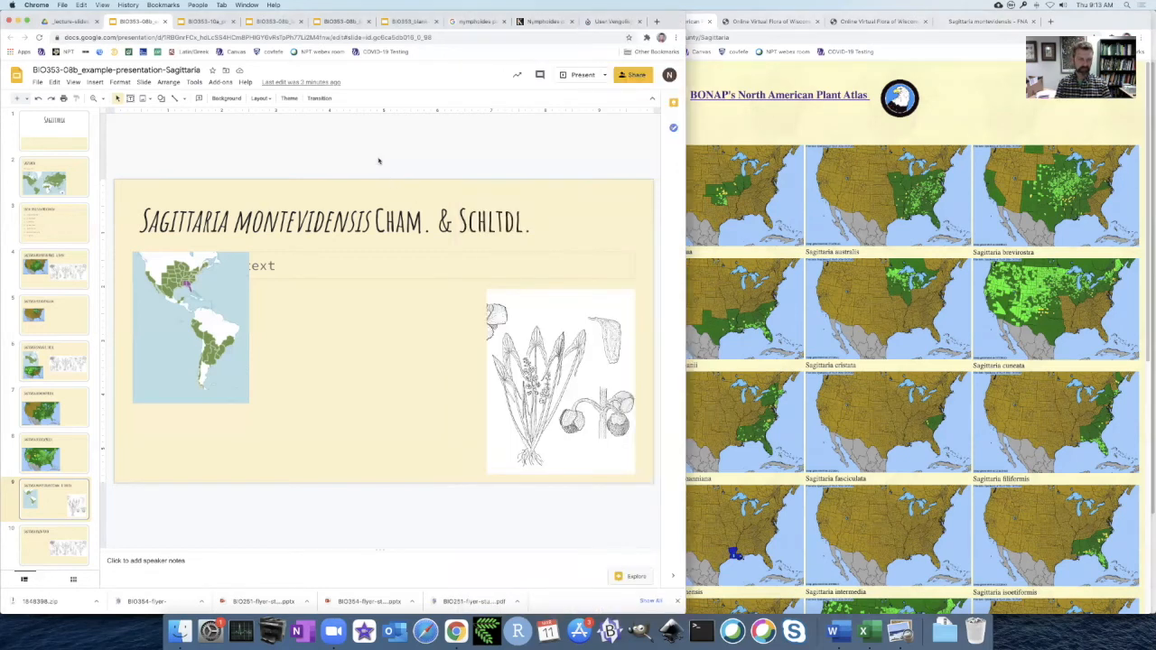
key("super+v")
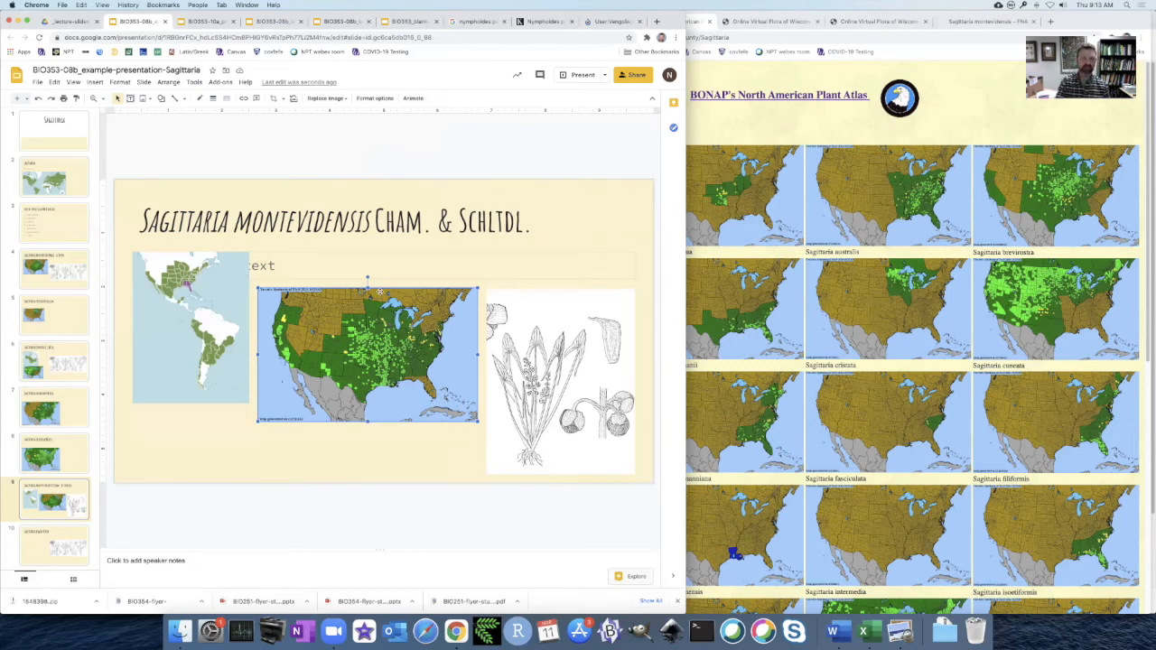
Return to BONAP's North American Plant Atlas and browse further through the Sagittaria species maps.
left_click(714, 150)
scroll(616, 312, "down", 10)
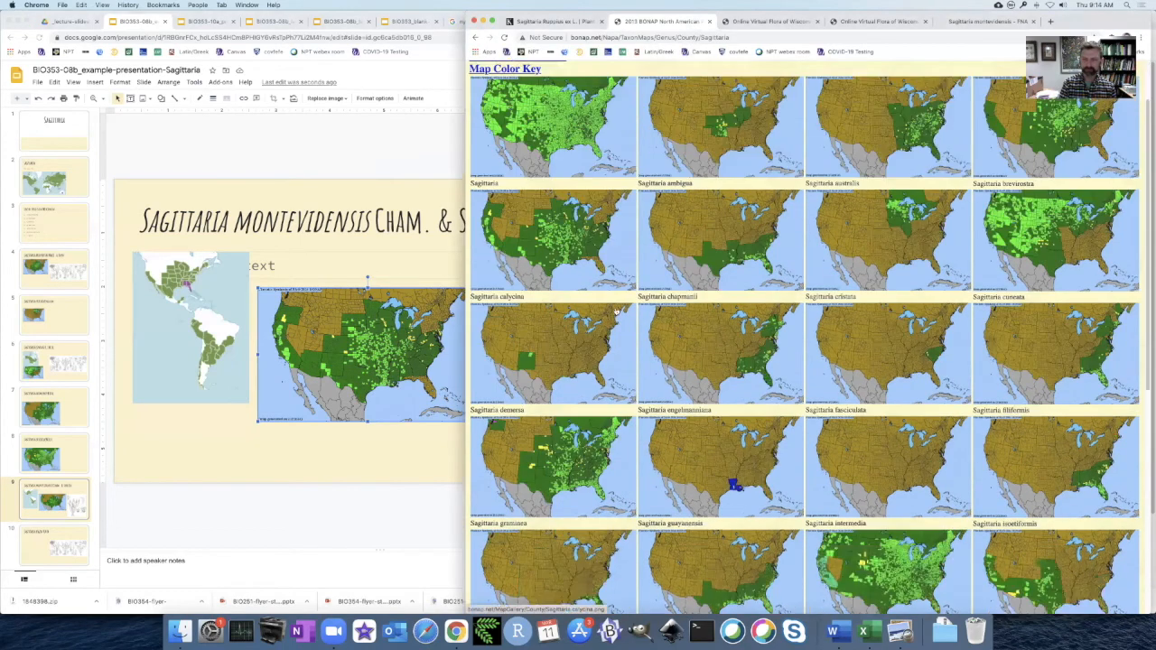